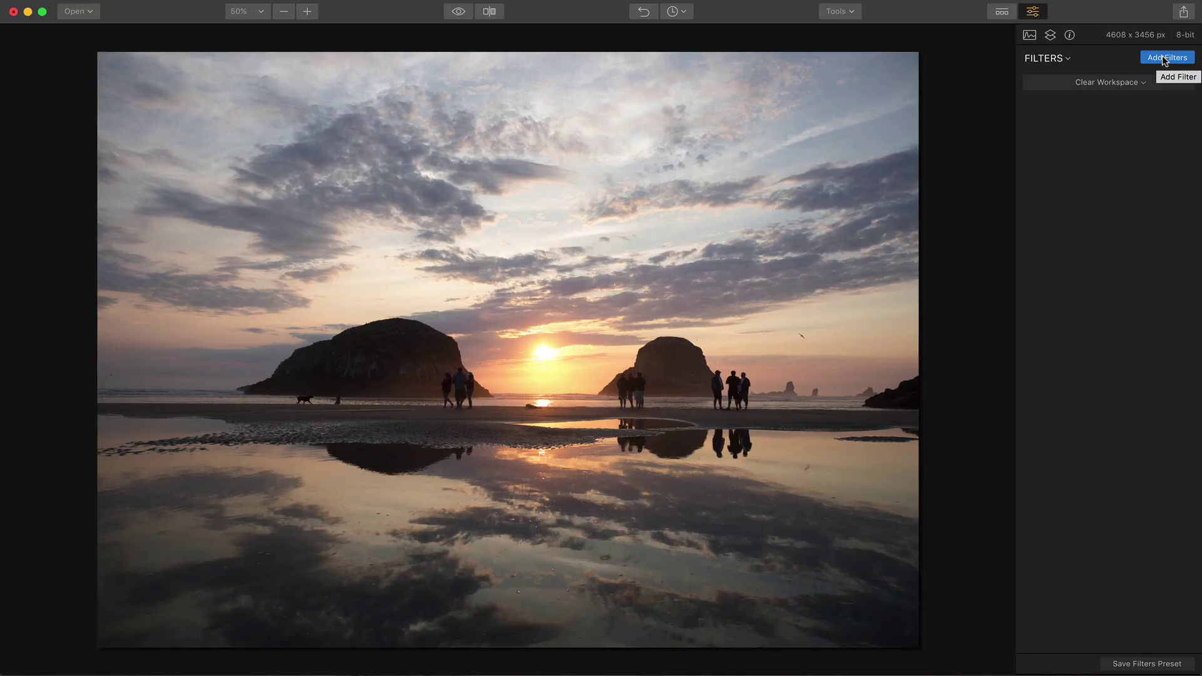
# Step: Show the photo's capture information and hide it again
pyautogui.click(1070, 35)
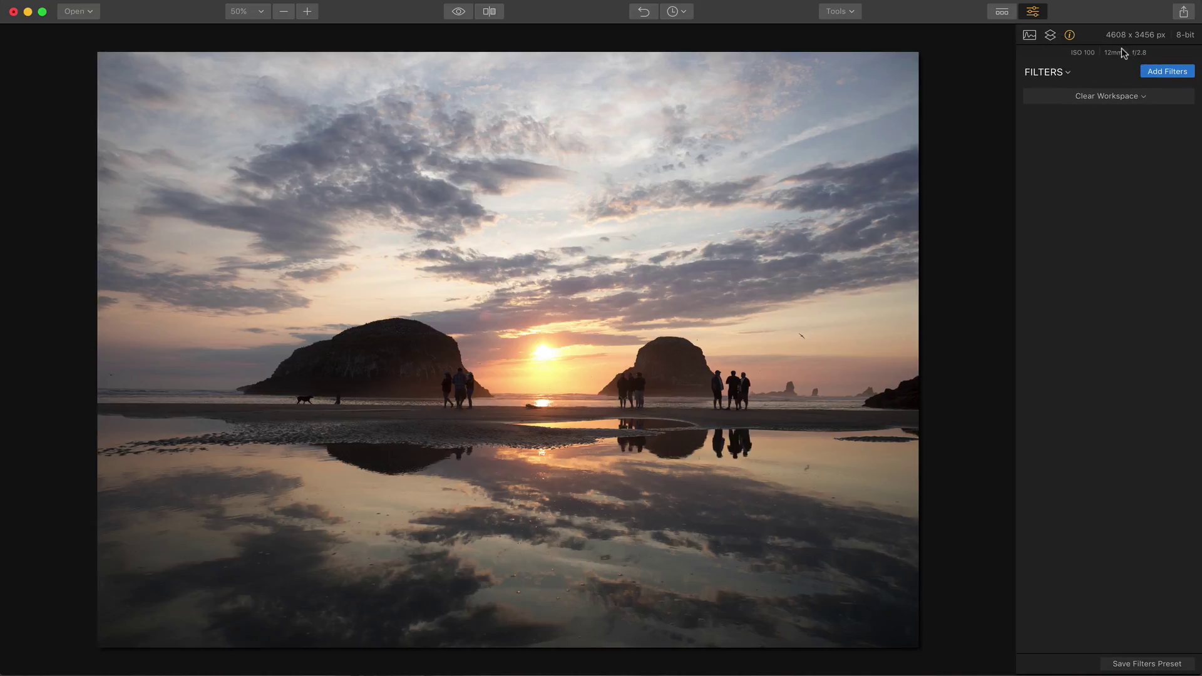
pyautogui.click(1064, 36)
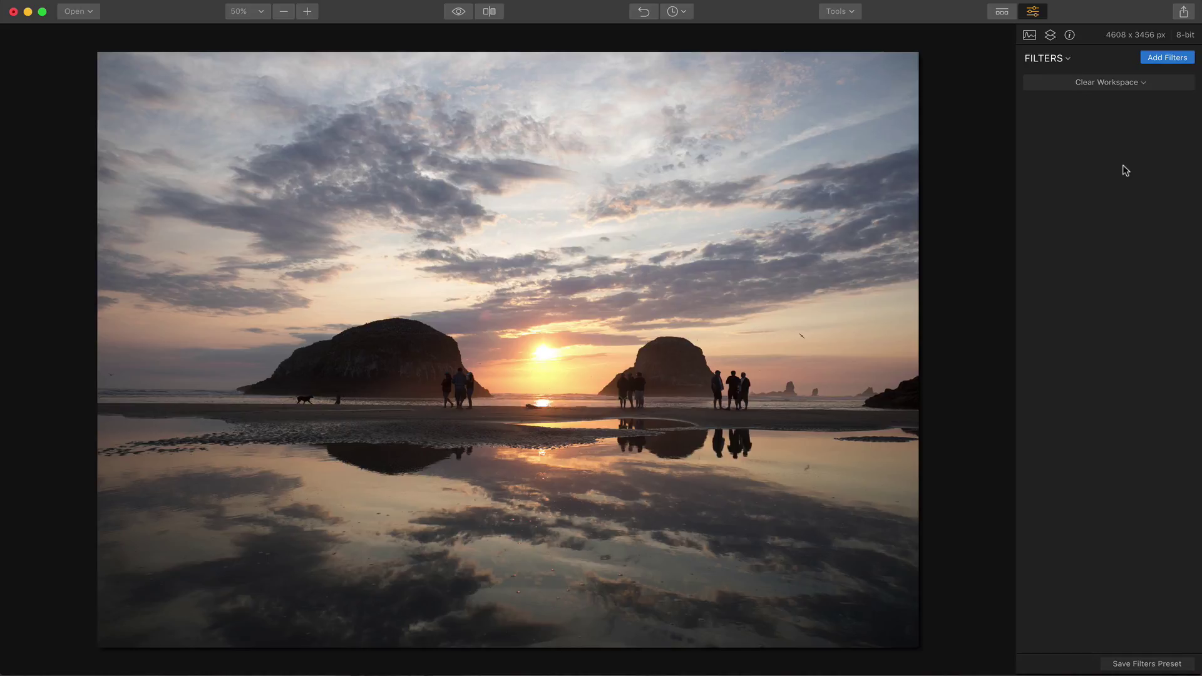
# Step: Add the Brilliance / Warmth, Color Temperature and Saturation / Vibrance filters from the filters catalog
pyautogui.click(1168, 58)
pyautogui.scroll(10, 971, 188)
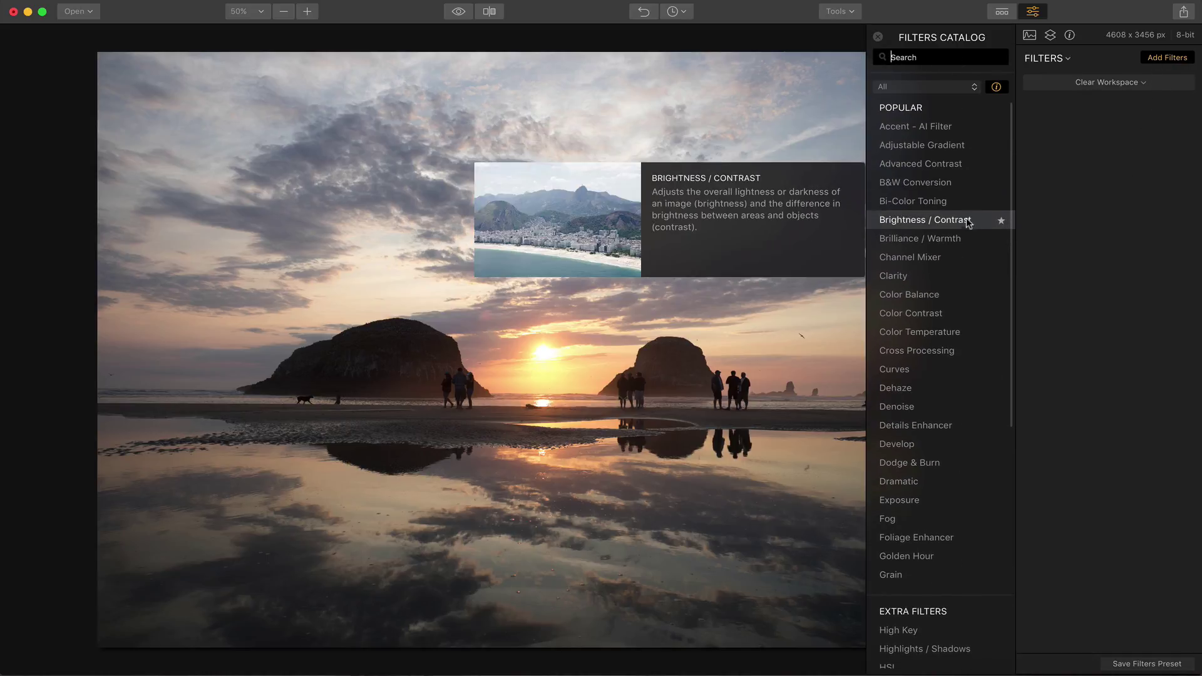
pyautogui.click(958, 239)
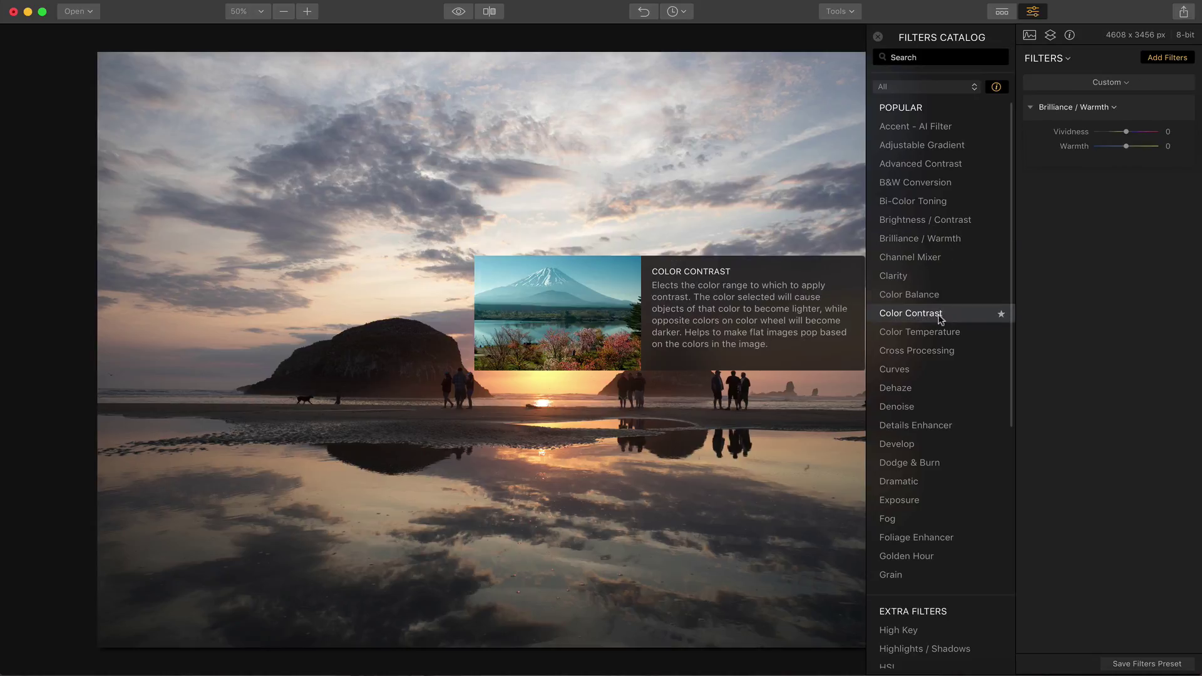
pyautogui.click(941, 337)
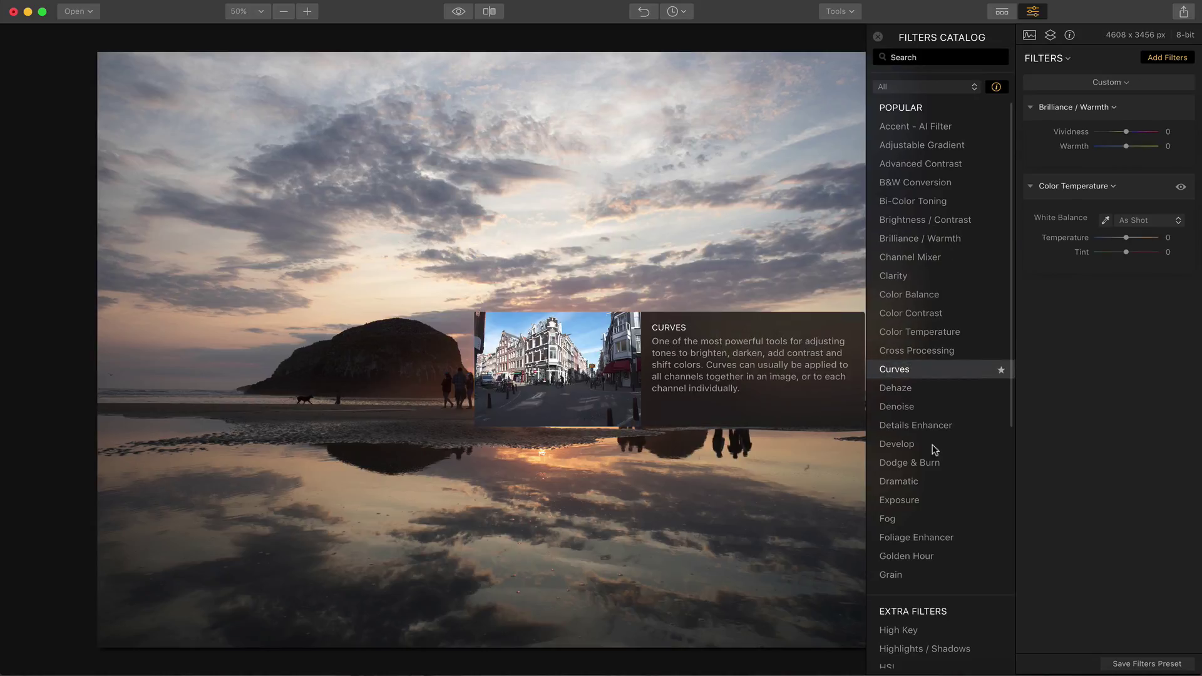
pyautogui.scroll(-7, 936, 448)
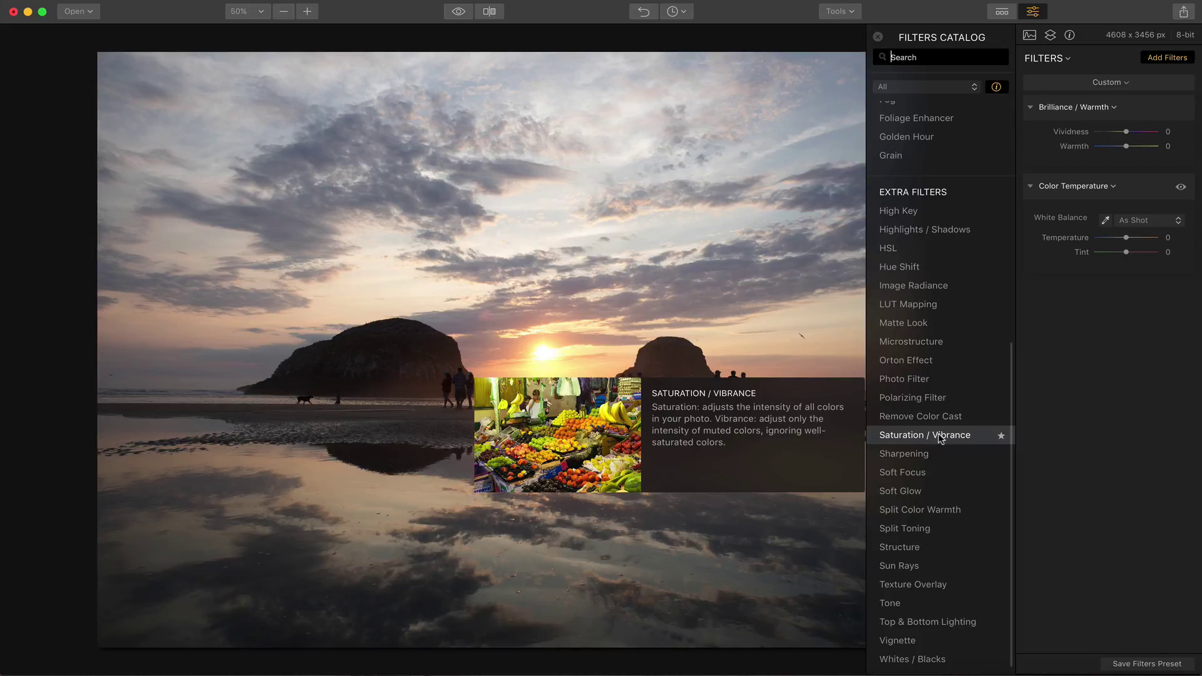
pyautogui.click(940, 437)
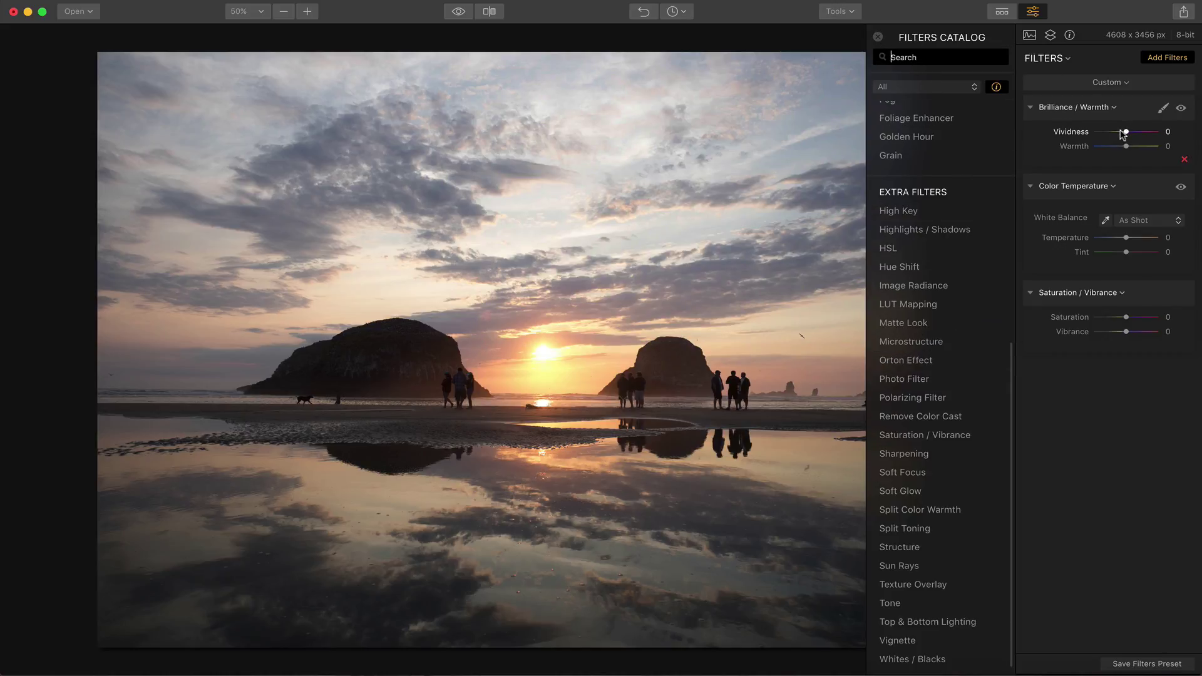
# Step: Set Brilliance / Warmth to Vividness 11 and Warmth 18, and Color Temperature to Temperature -28 and Tint 29
pyautogui.moveTo(1123, 134); pyautogui.dragTo(1132, 148)
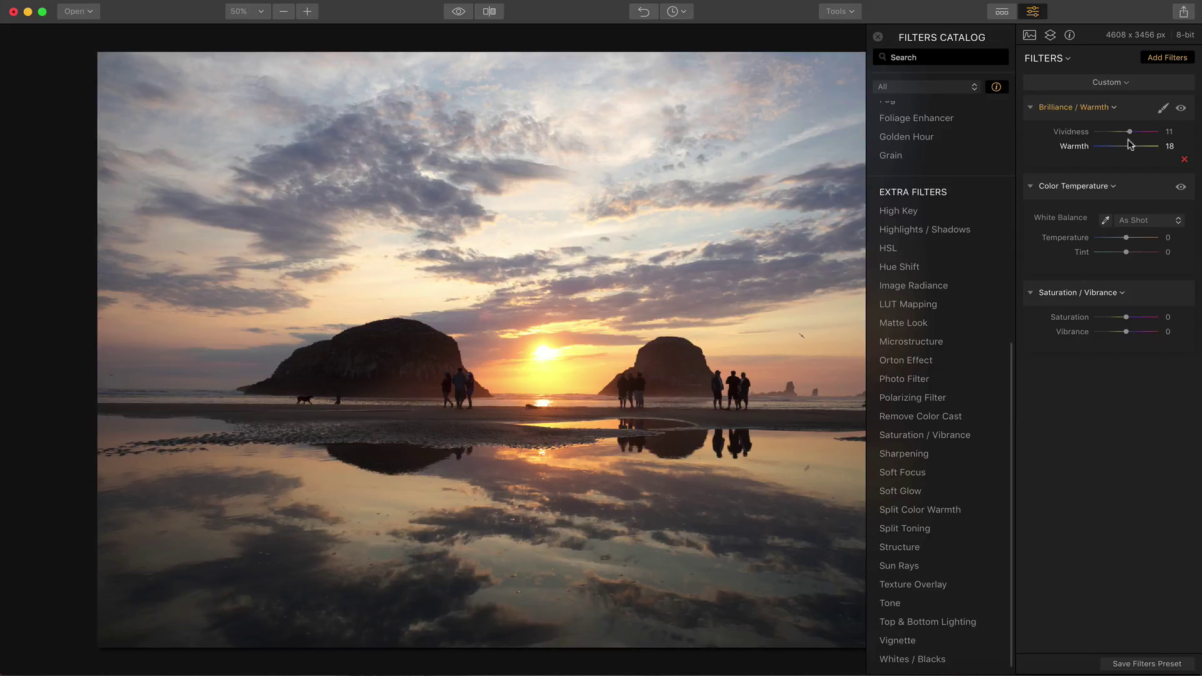
pyautogui.moveTo(1126, 237); pyautogui.dragTo(1134, 255)
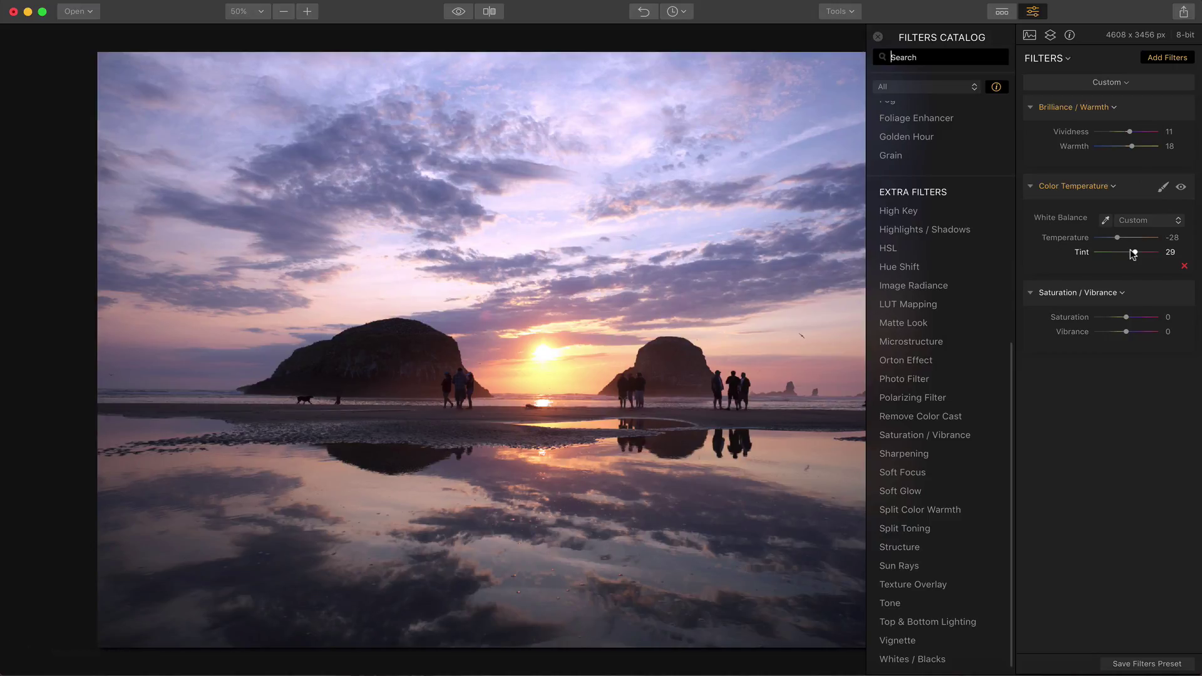
# Step: Set Vibrance to 28 in the Saturation / Vibrance filter and compare the edited photo with the original
pyautogui.moveTo(1126, 332); pyautogui.dragTo(1133, 330)
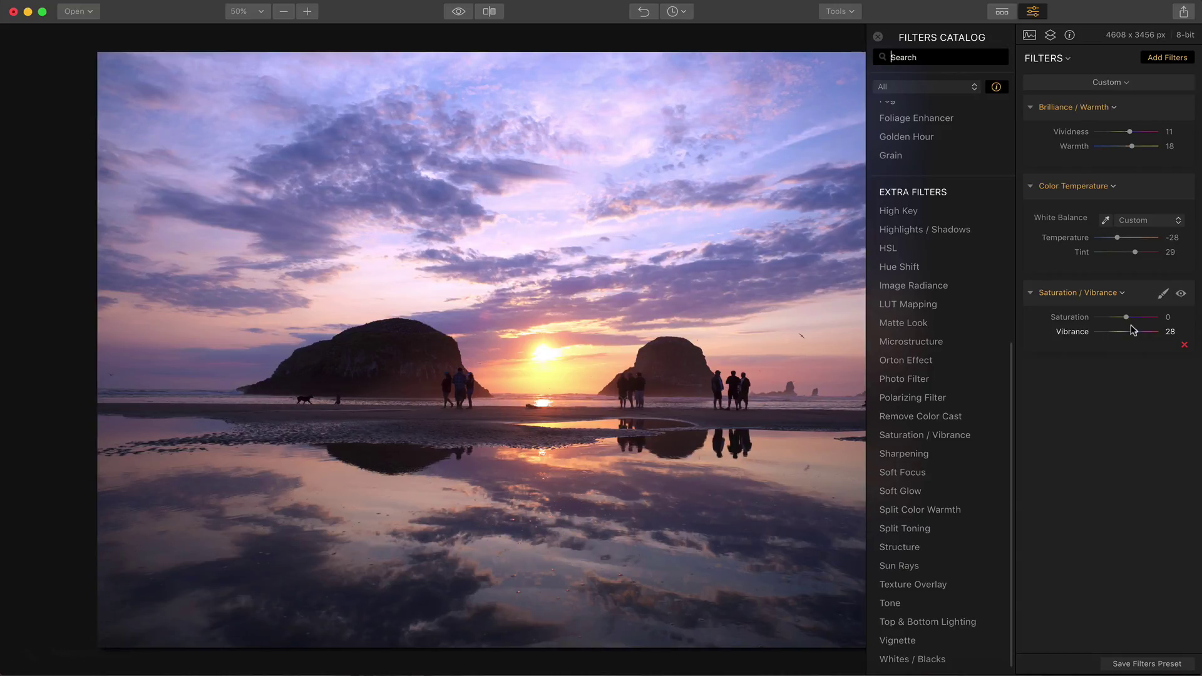
pyautogui.click(458, 11)
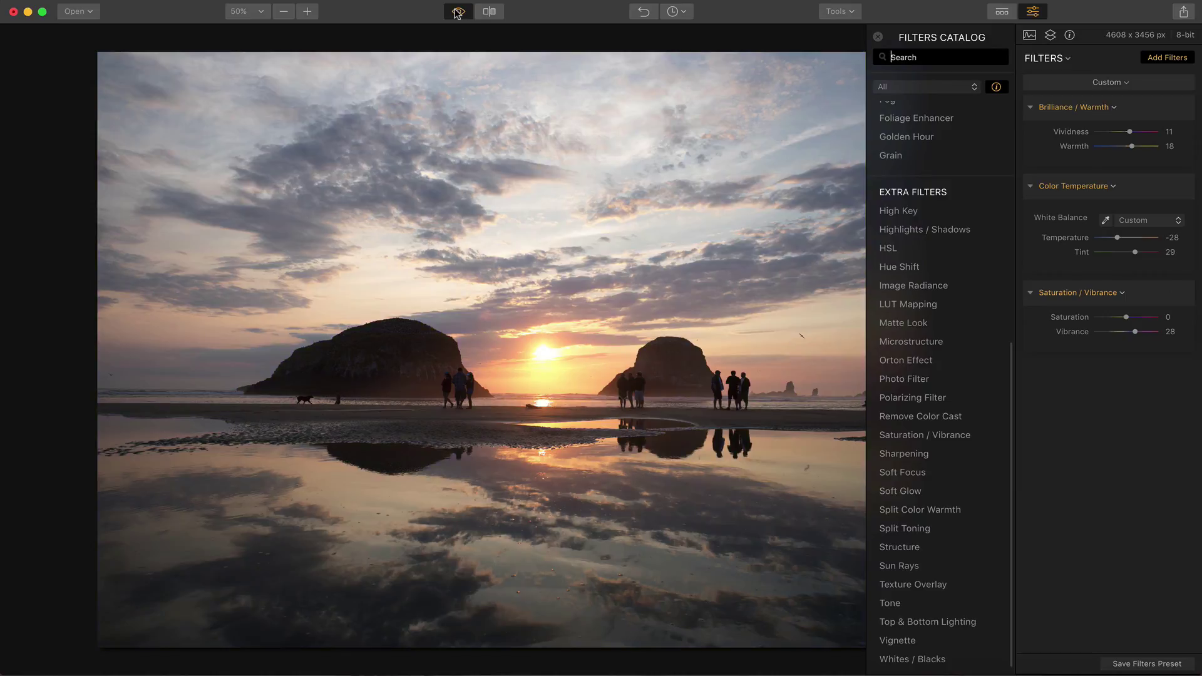
pyautogui.click(458, 12)
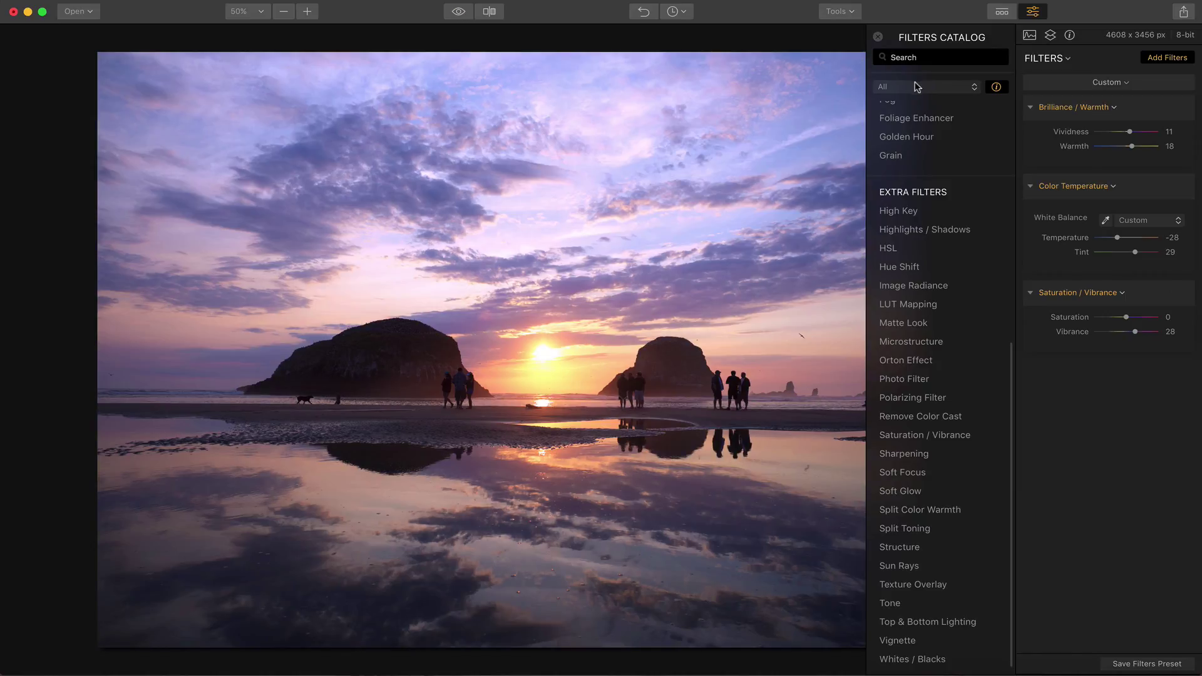
# Step: Add the Sun Rays filter and place its sun center over the setting sun, at X 54 and Y 51
pyautogui.click(916, 565)
pyautogui.click(878, 37)
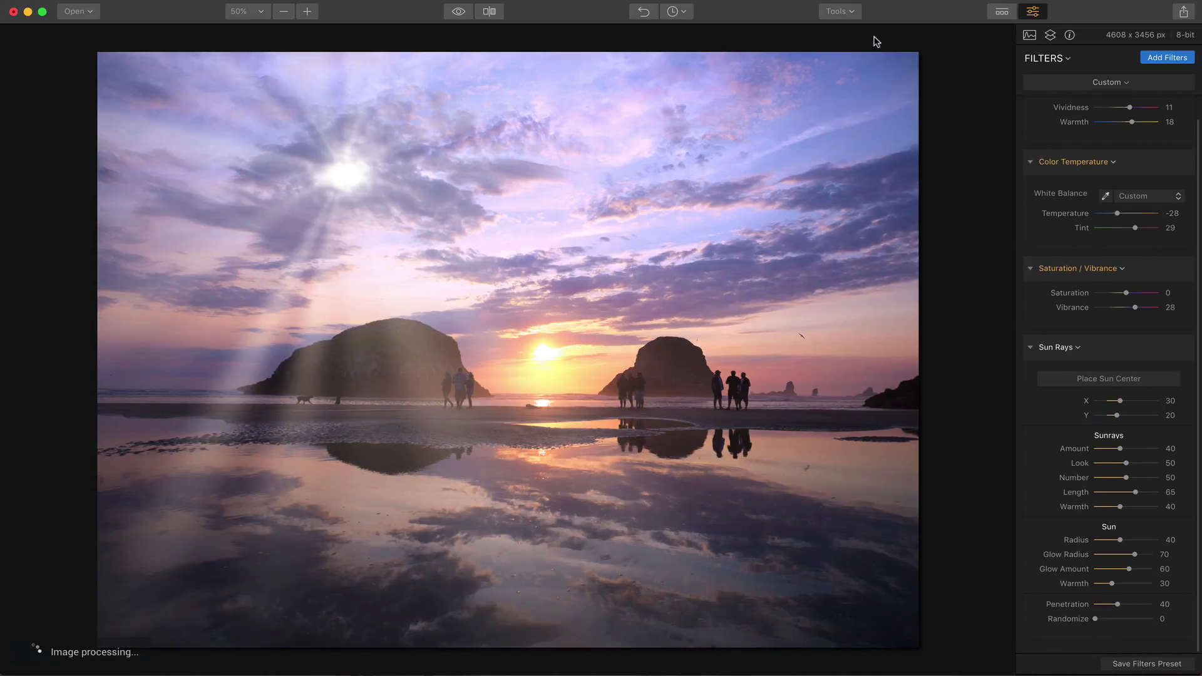
pyautogui.click(1098, 380)
pyautogui.moveTo(343, 171)
pyautogui.mouseDown()
pyautogui.moveTo(548, 323)
pyautogui.moveTo(542, 357)
pyautogui.mouseUp()
pyautogui.click(1099, 380)
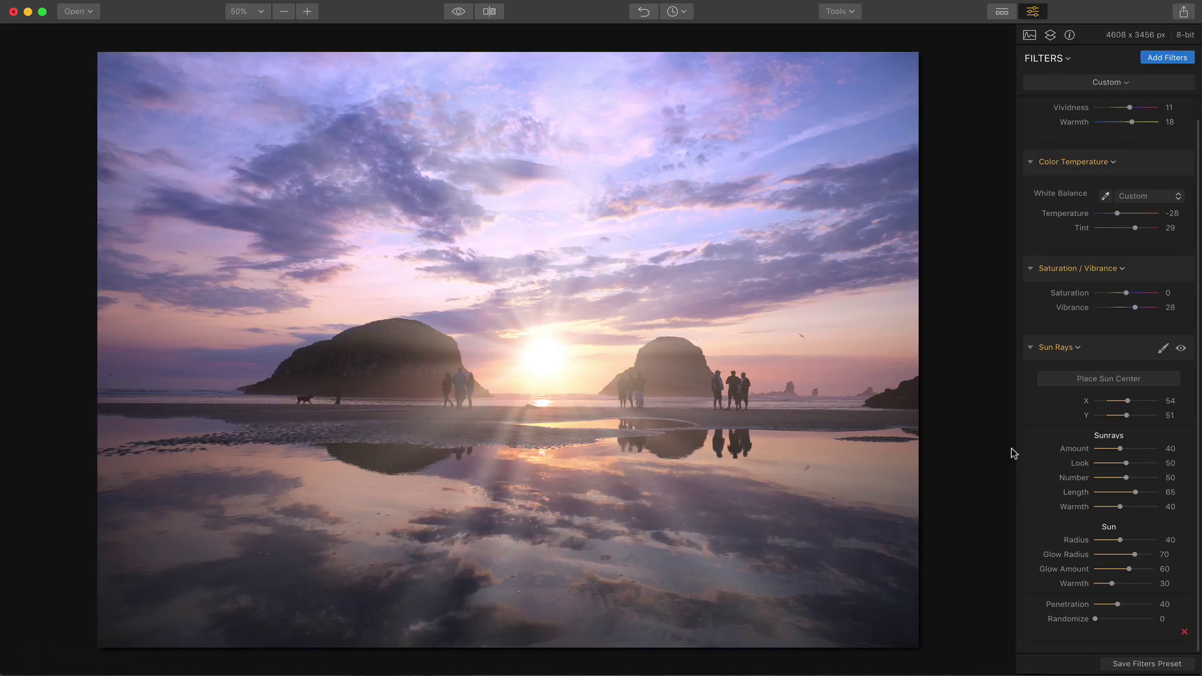
# Step: Set the sunrays to Amount 24, Look 25, Number 65, Length 52 and Warmth 54, the sun Radius to 19, Penetration to 51 and Randomize to 4
pyautogui.moveTo(1114, 448); pyautogui.dragTo(1128, 507)
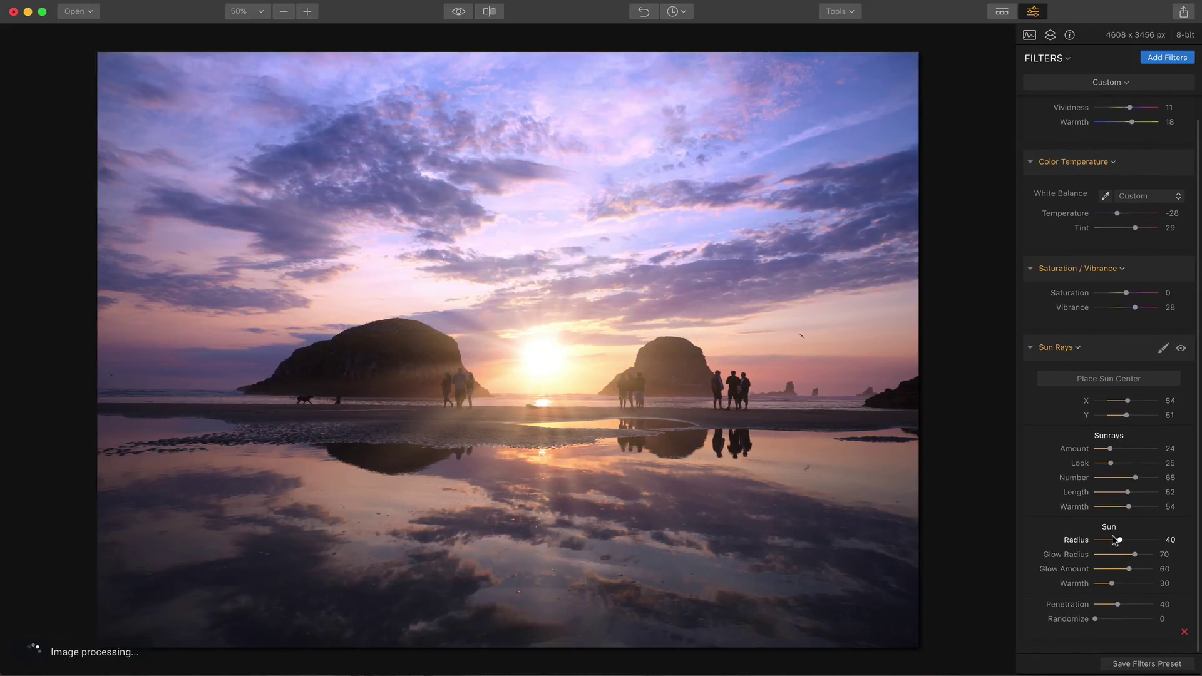
pyautogui.moveTo(1113, 541); pyautogui.dragTo(1103, 541)
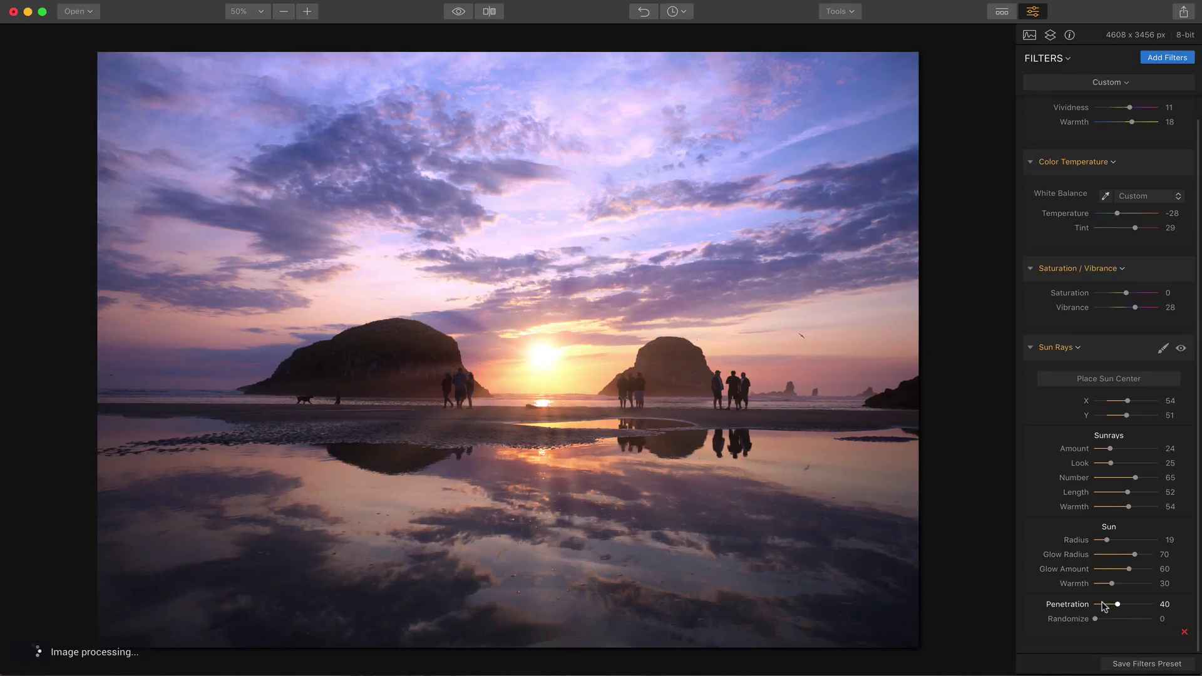
pyautogui.moveTo(1113, 605); pyautogui.dragTo(1098, 619)
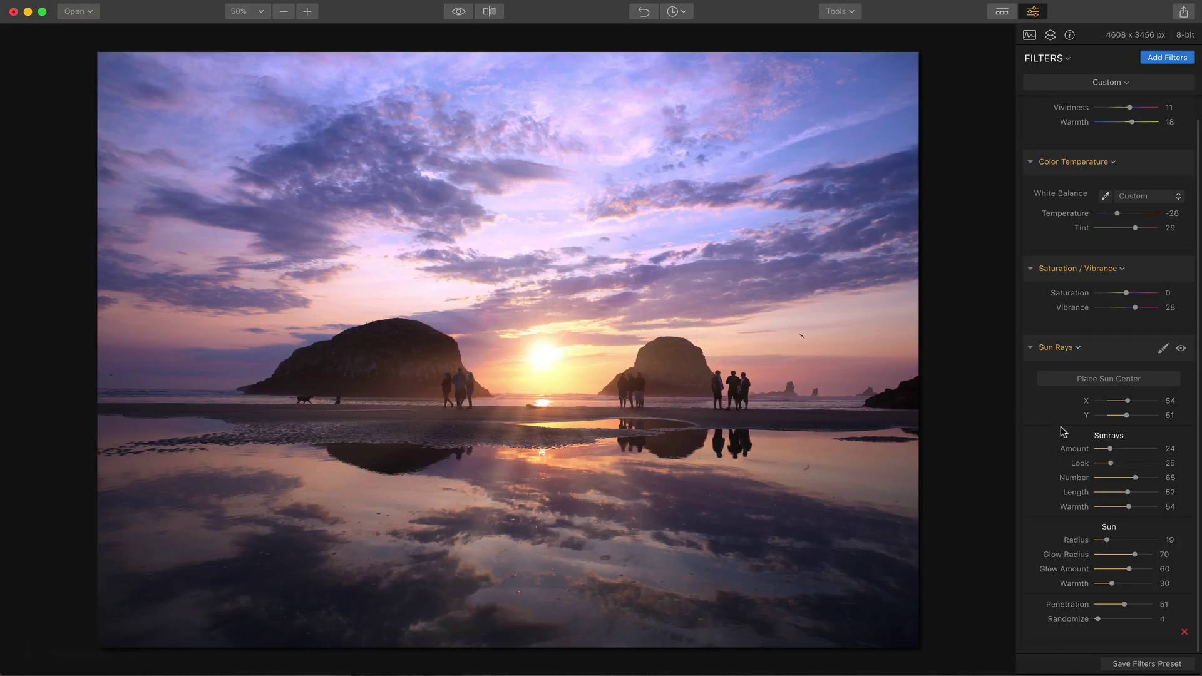
# Step: Raise the sunrays Amount to 37 in the Sun Rays filter
pyautogui.moveTo(1109, 453); pyautogui.dragTo(1118, 449)
pyautogui.moveTo(1120, 448)
pyautogui.mouseDown()
pyautogui.moveTo(1135, 448)
pyautogui.moveTo(1115, 442)
pyautogui.mouseUp()
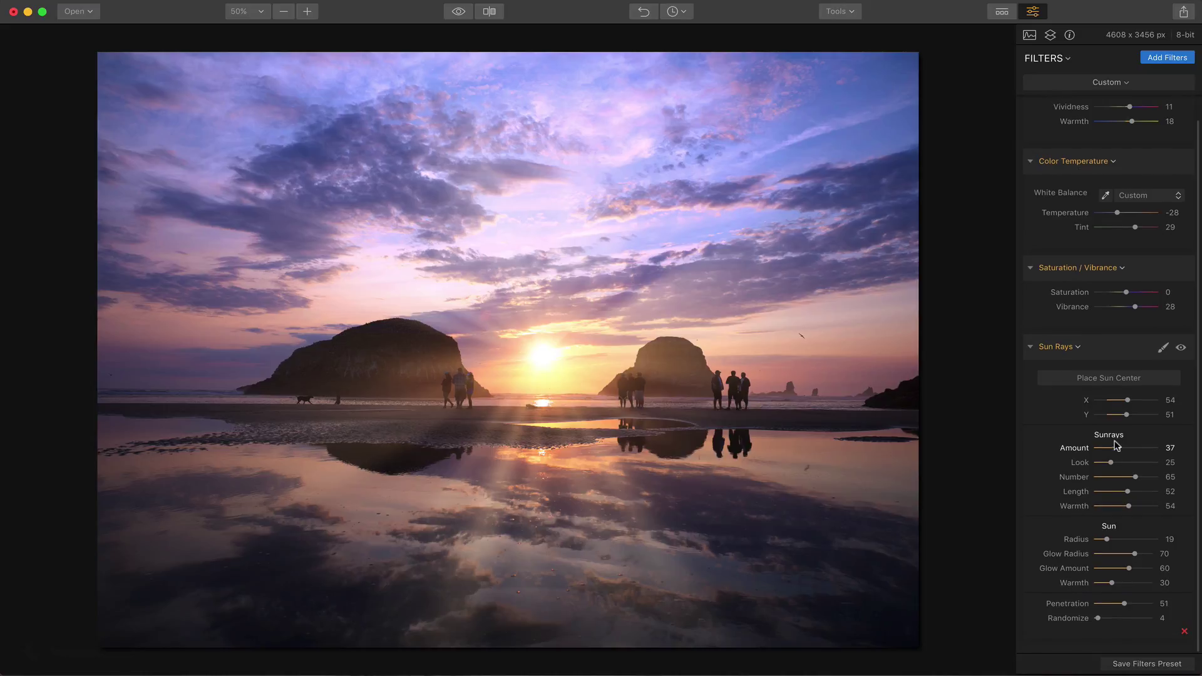
pyautogui.scroll(2, 1116, 445)
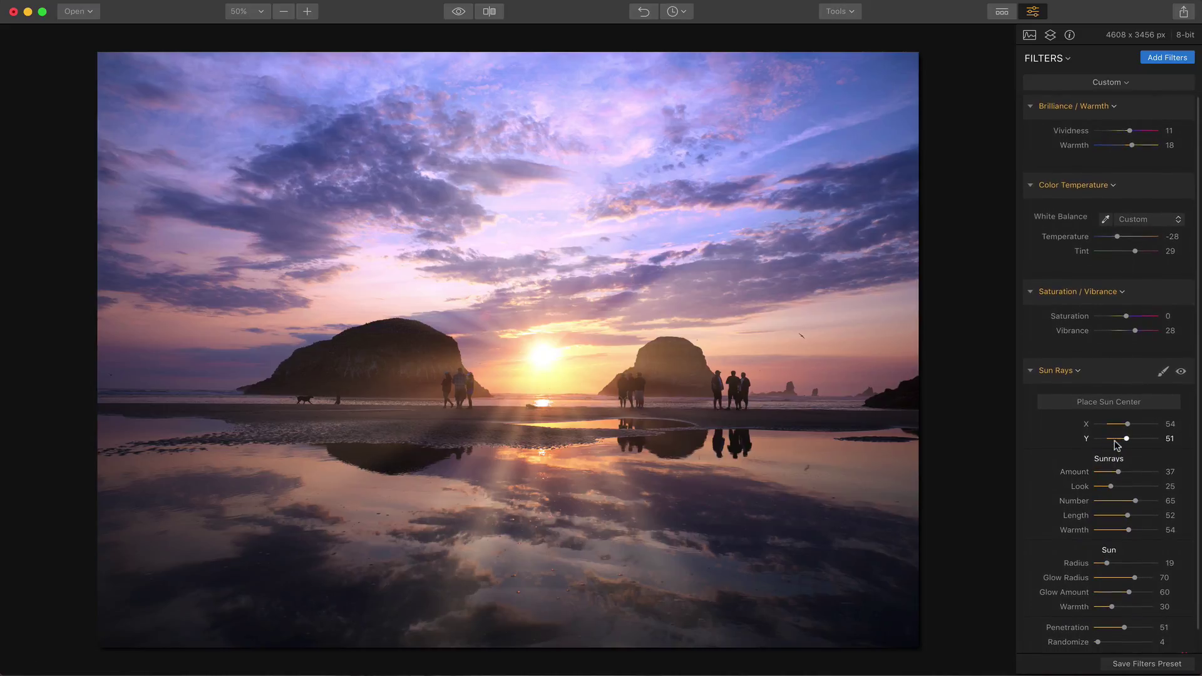
pyautogui.scroll(-2, 1116, 444)
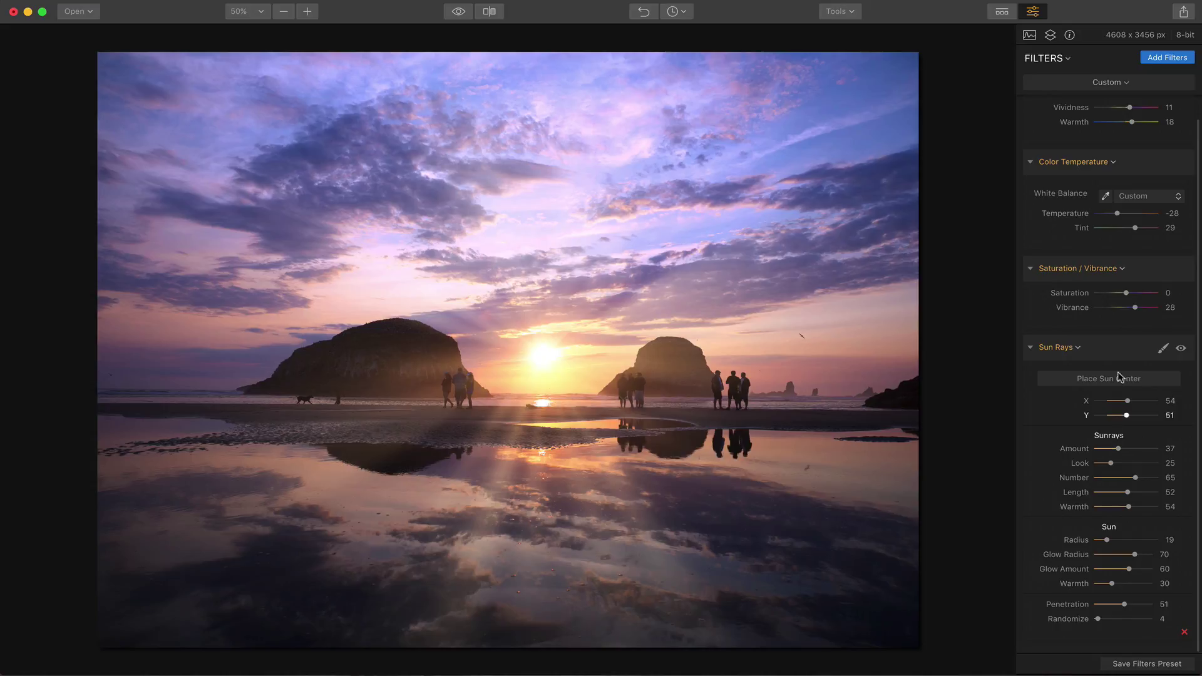
# Step: Add the Tone filter and close the filters catalog
pyautogui.click(1166, 57)
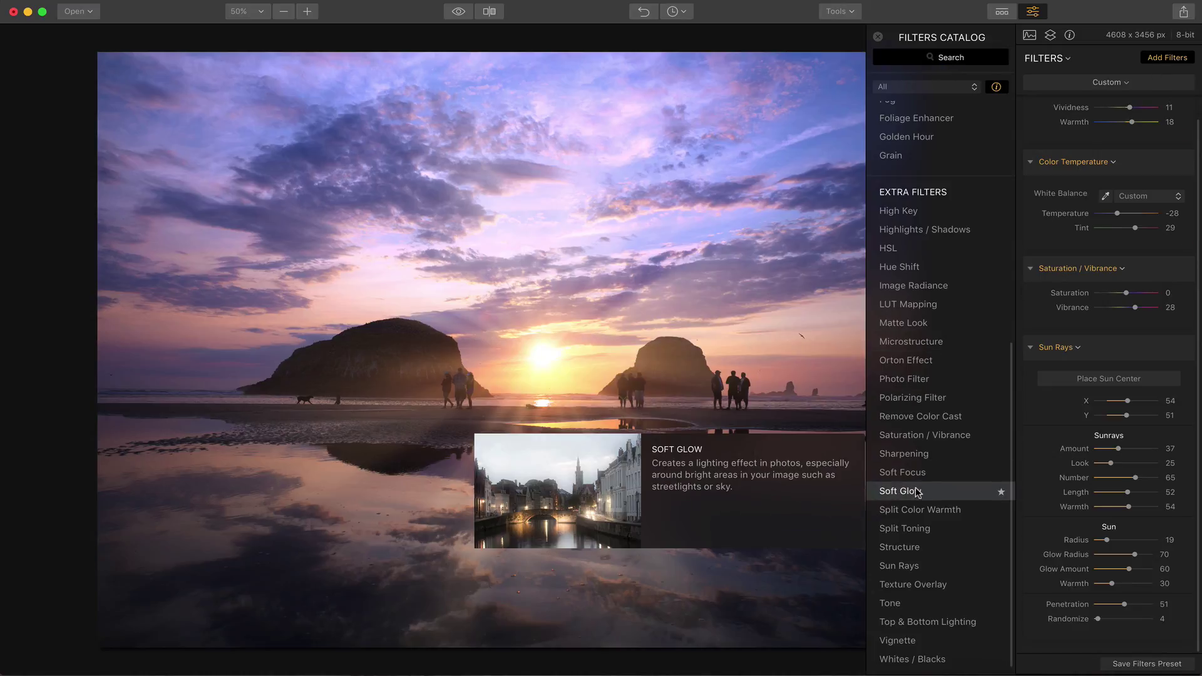
pyautogui.click(913, 609)
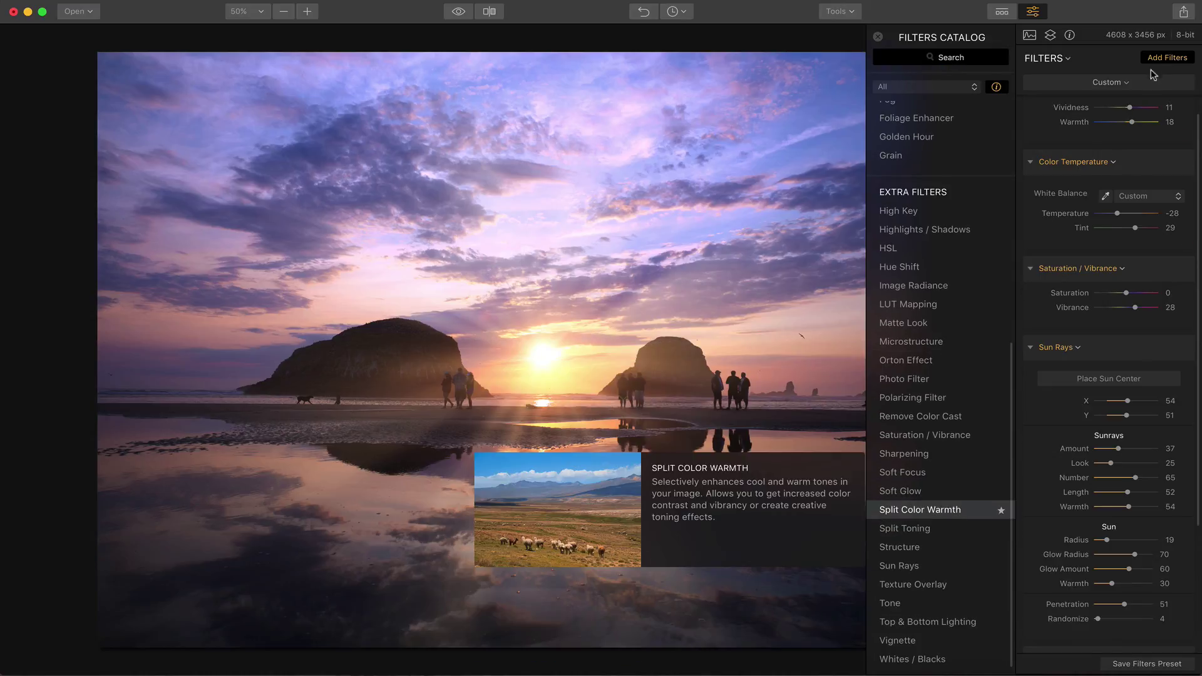
pyautogui.click(1166, 57)
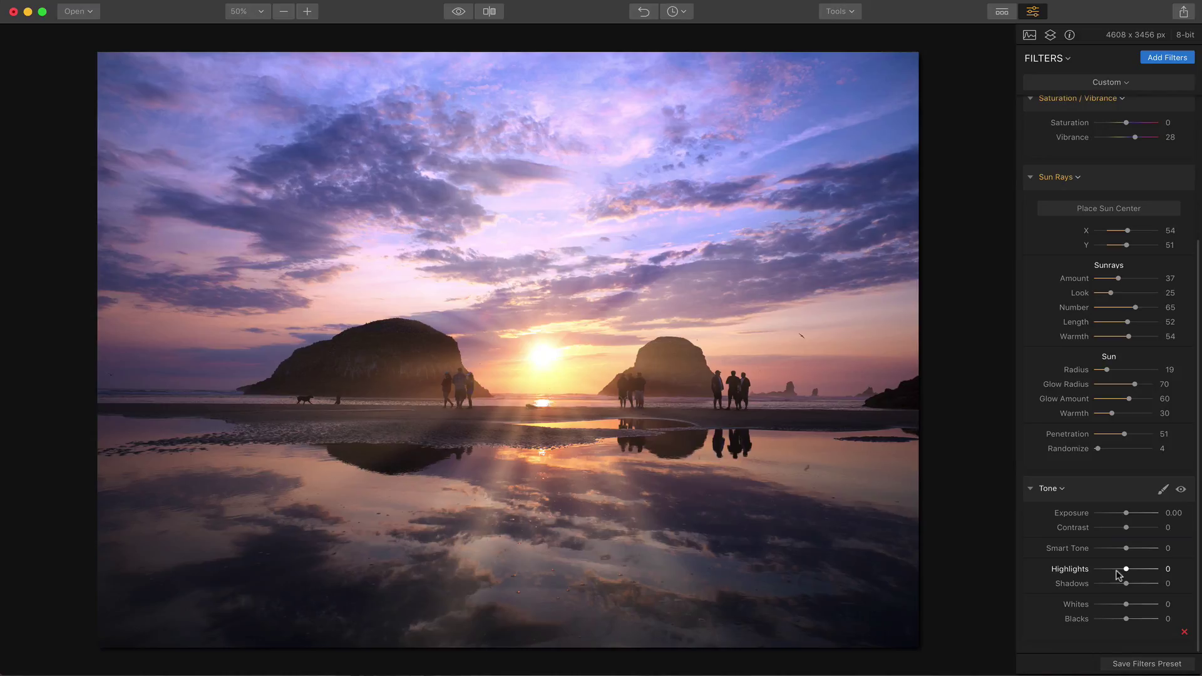
# Step: Set Tone to Contrast 51, Highlights -48, Whites -48 and Smart Tone 32, and compare the photo with and without the filter
pyautogui.moveTo(1127, 528); pyautogui.dragTo(1141, 529)
pyautogui.moveTo(1126, 570); pyautogui.dragTo(1109, 606)
pyautogui.moveTo(1126, 550); pyautogui.dragTo(1134, 552)
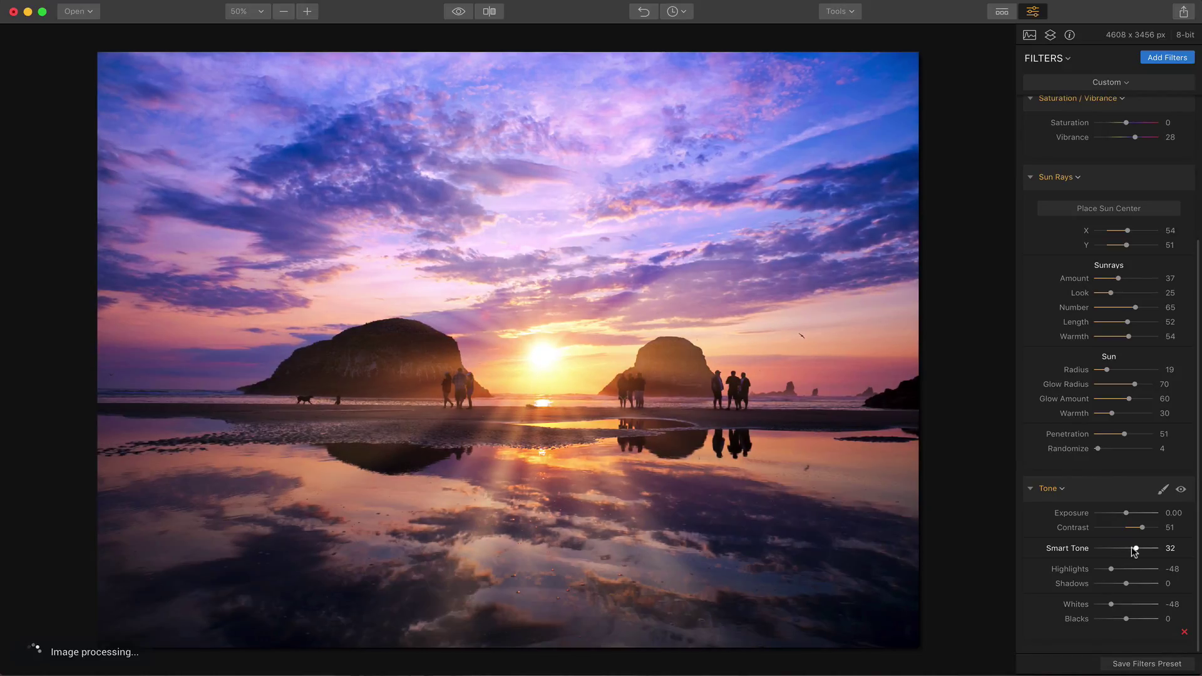
pyautogui.click(1180, 489)
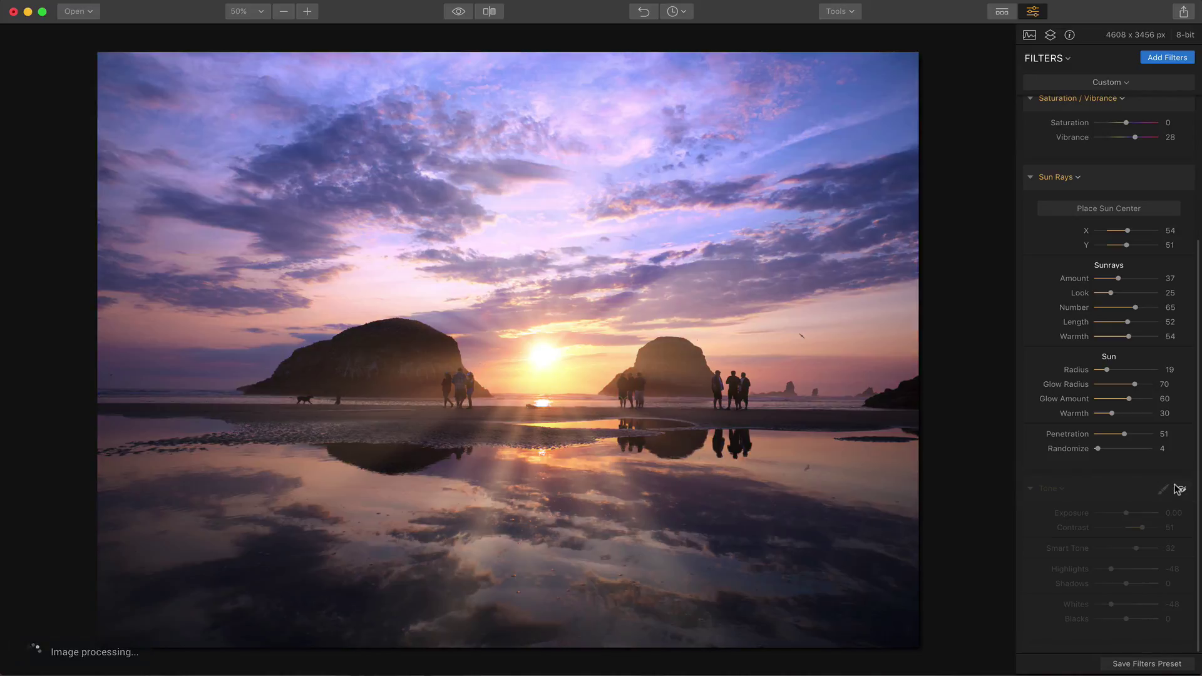
pyautogui.click(1180, 489)
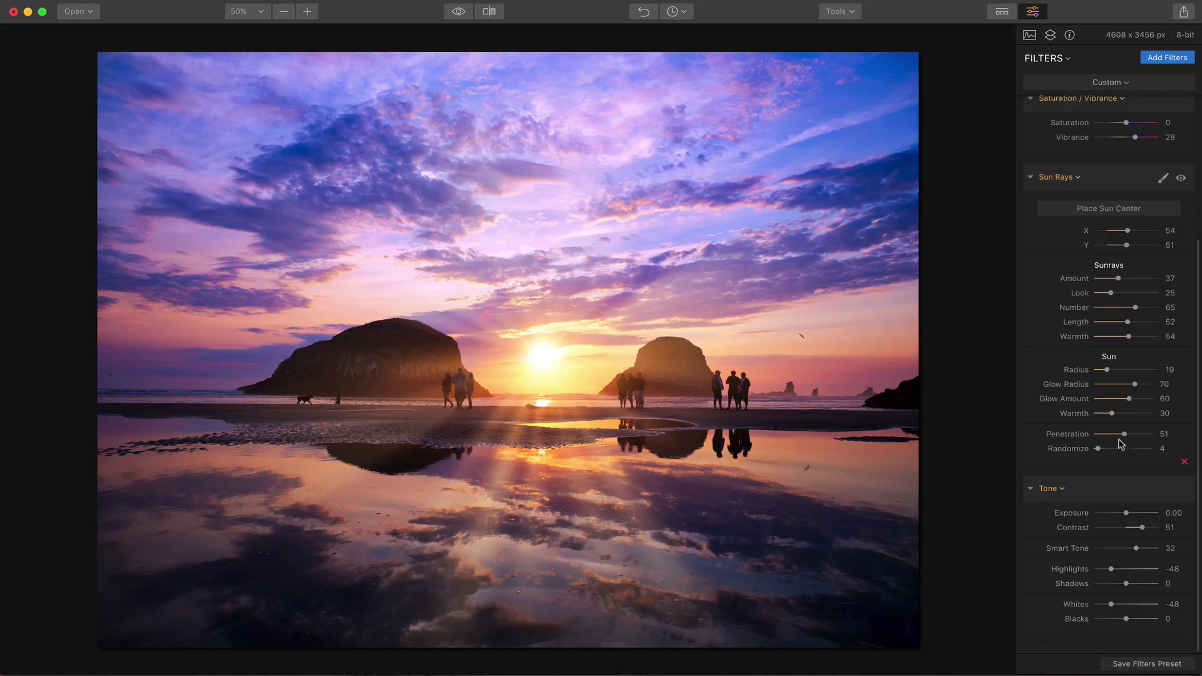
# Step: Set Saturation to -3 and Vibrance to 24 in the Saturation / Vibrance filter
pyautogui.scroll(3, 1120, 324)
pyautogui.scroll(3, 1119, 321)
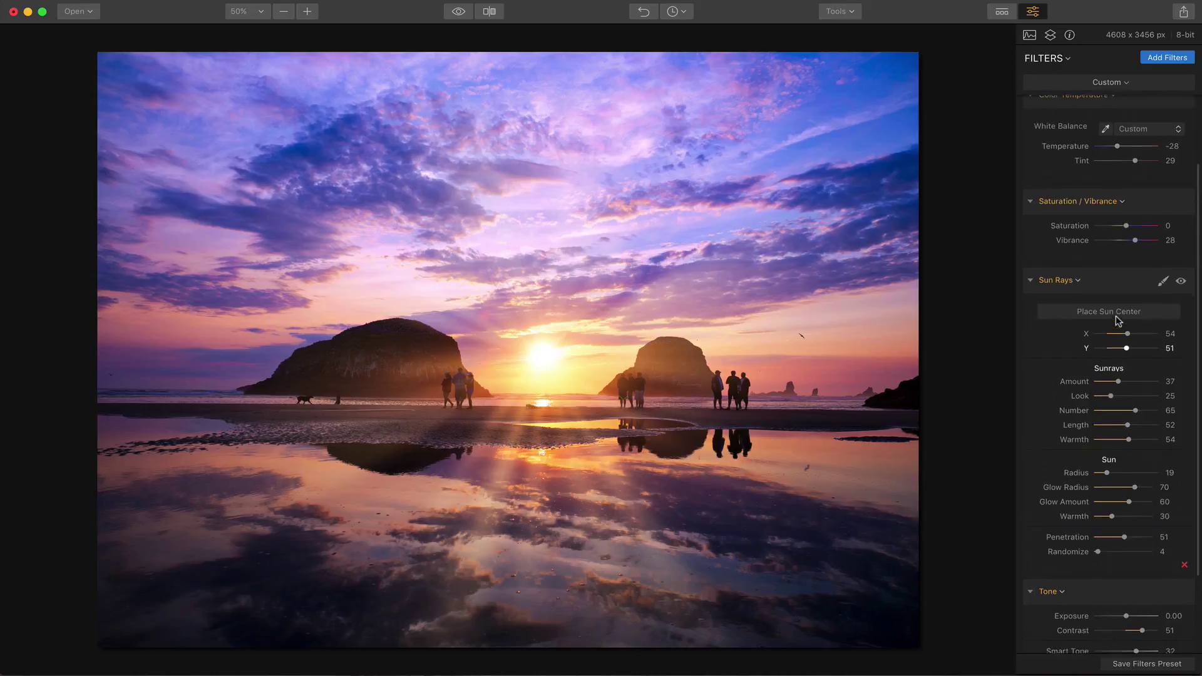
pyautogui.moveTo(1135, 243); pyautogui.dragTo(1122, 232)
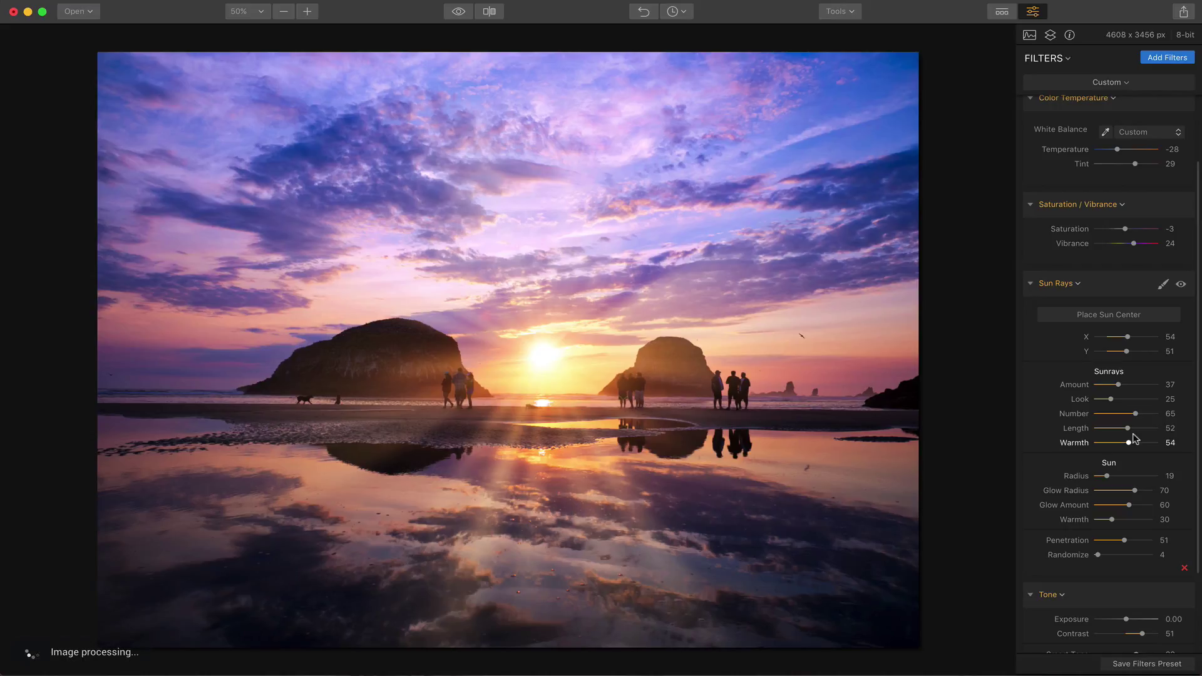
# Step: Toggle the Tone filter's preview off and on to compare its effect on the photo
pyautogui.scroll(-1, 1136, 438)
pyautogui.scroll(-5, 1133, 434)
pyautogui.click(1180, 526)
pyautogui.click(1180, 526)
pyautogui.scroll(-2, 1141, 574)
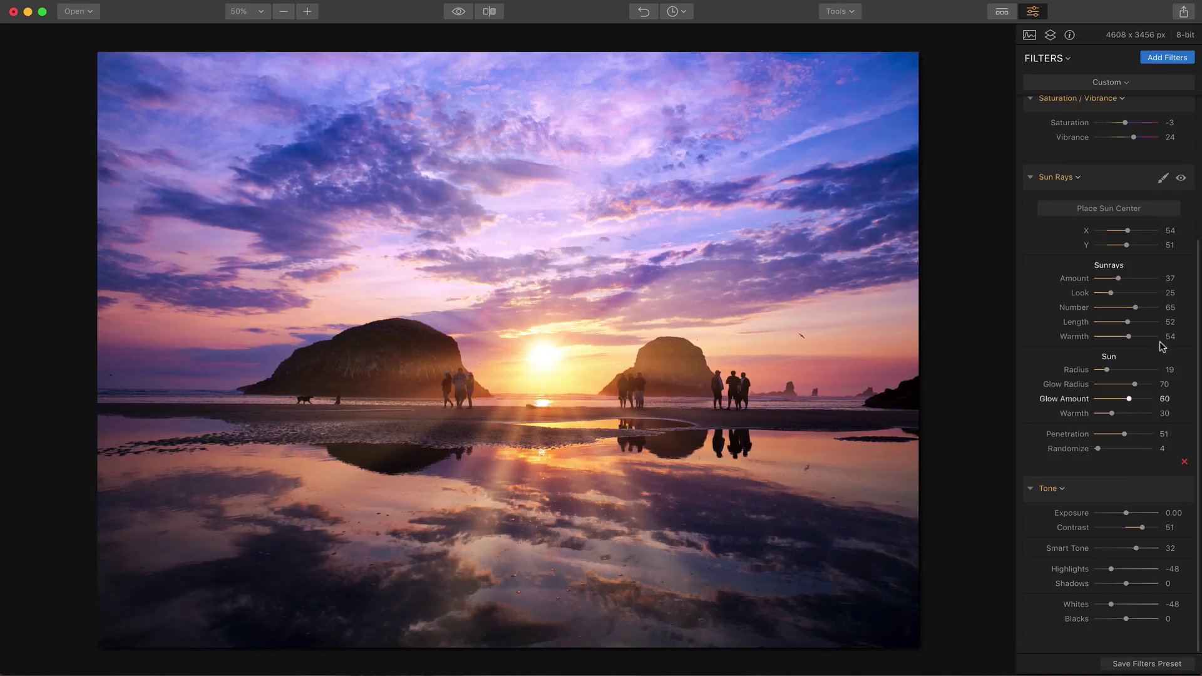
# Step: Add the LUT Mapping filter and close the filters catalog
pyautogui.click(1169, 57)
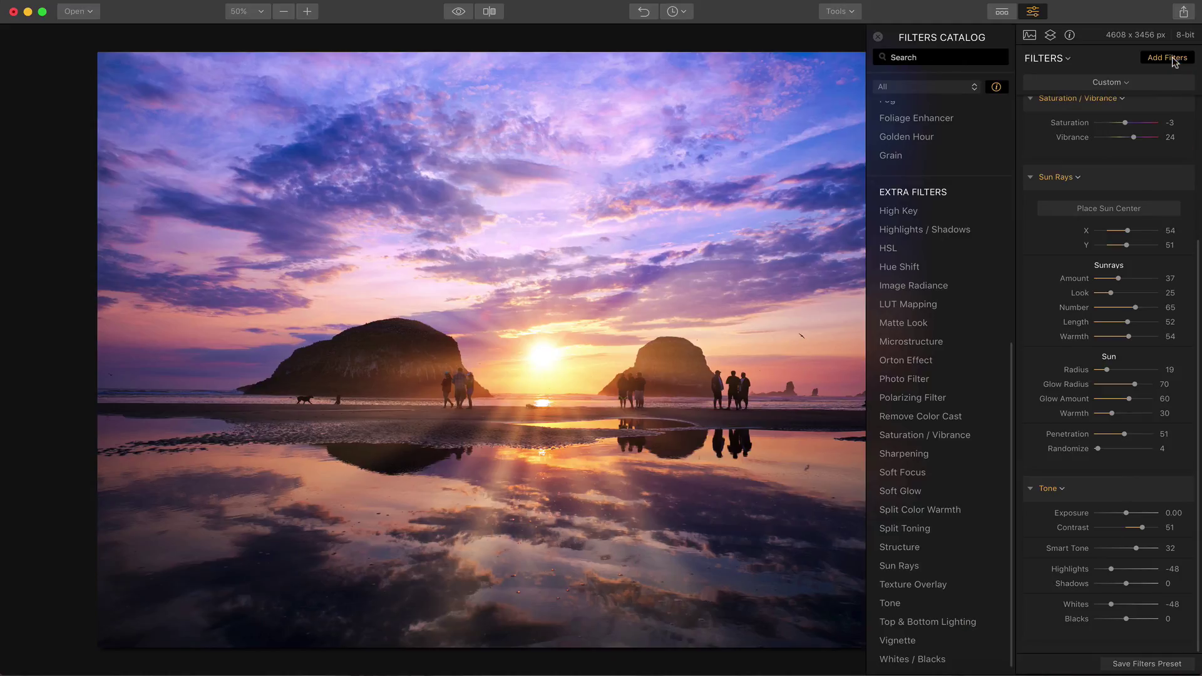
pyautogui.click(933, 305)
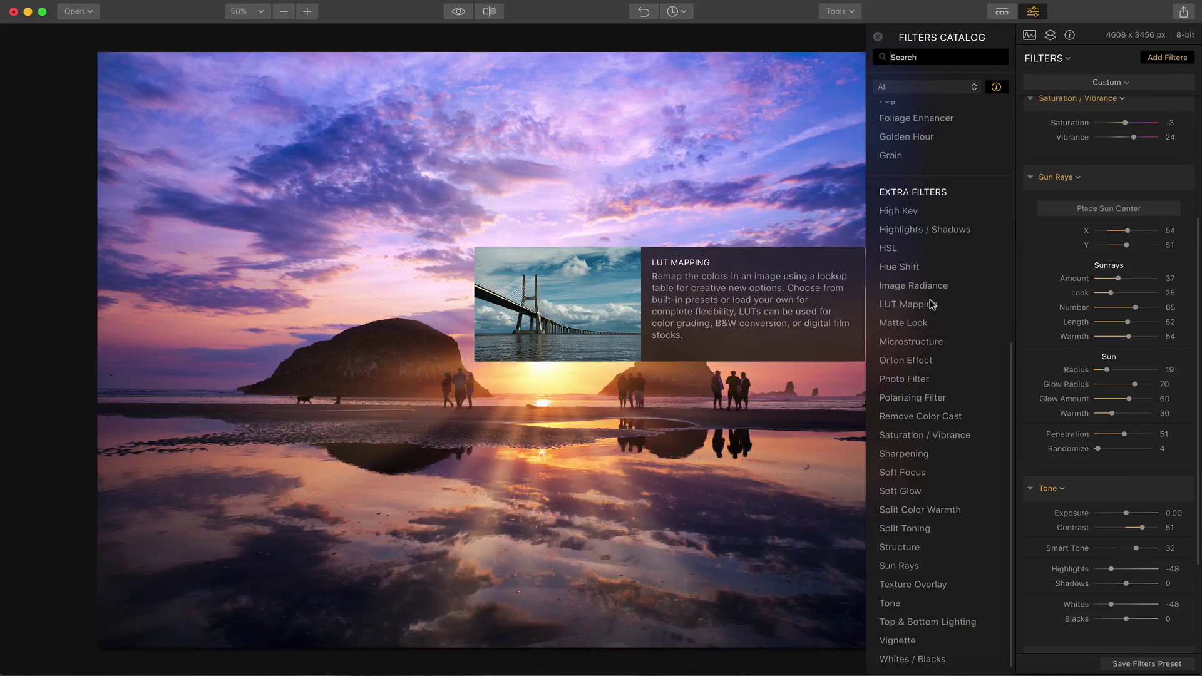
pyautogui.click(878, 37)
pyautogui.moveTo(1117, 524)
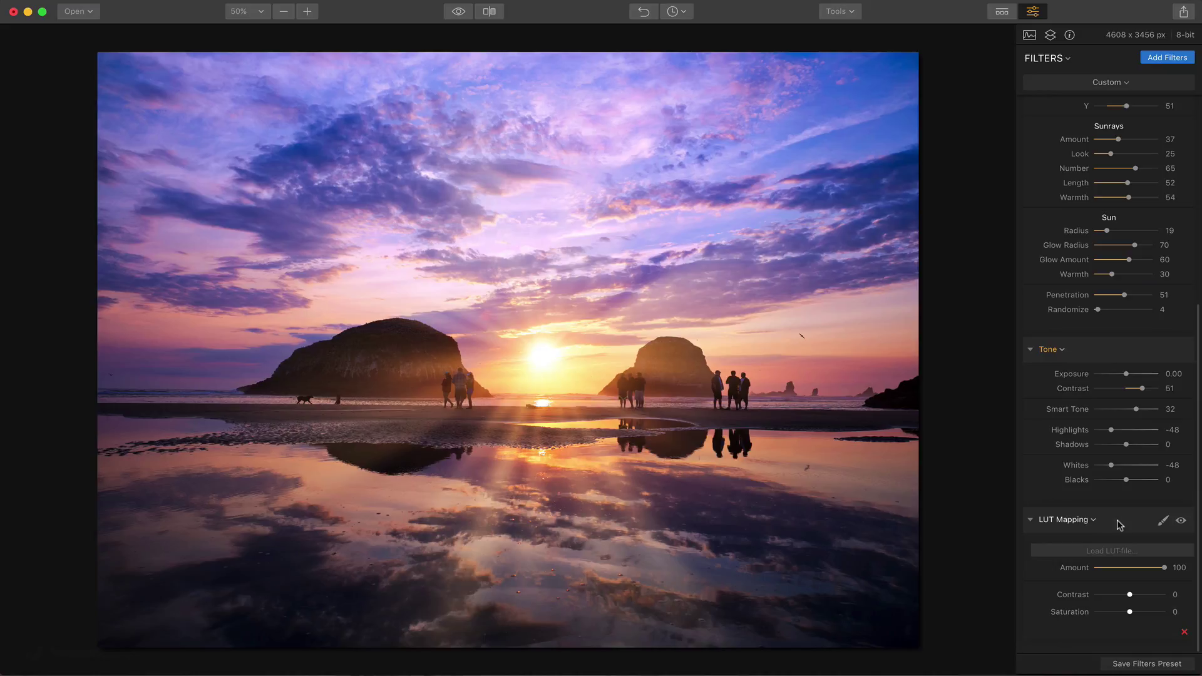
# Step: Load the FGCineWarm.cube LUT file and hide the LUT Mapping effect to compare the result
pyautogui.click(1107, 550)
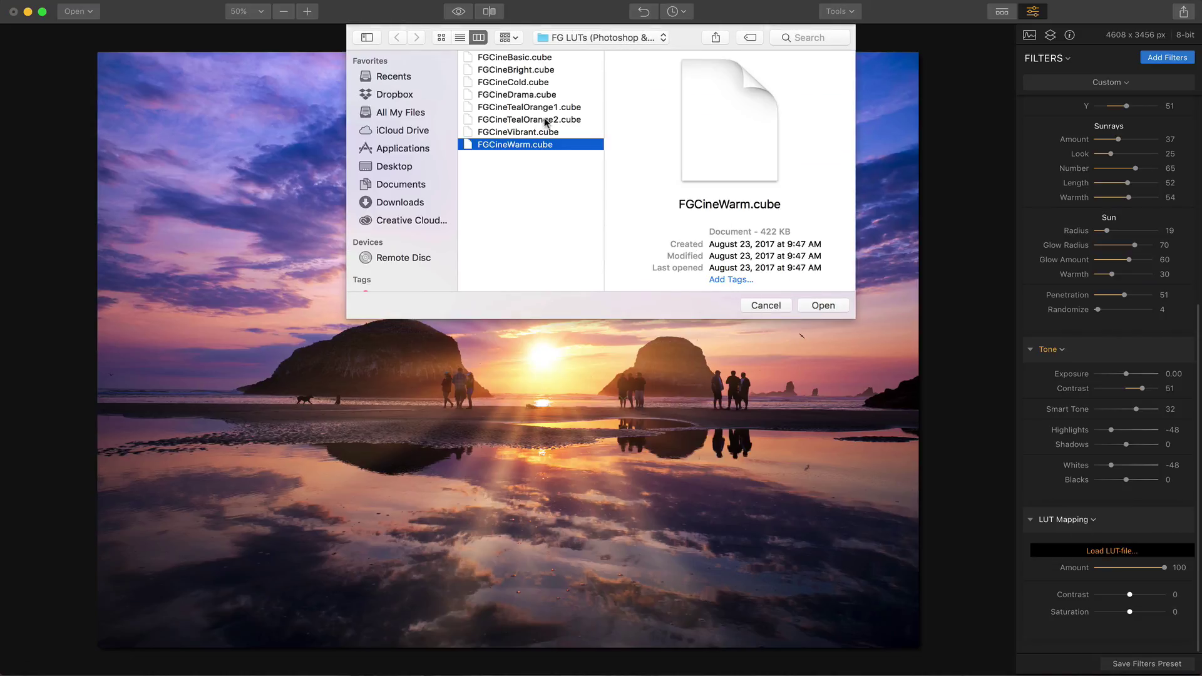
pyautogui.click(809, 305)
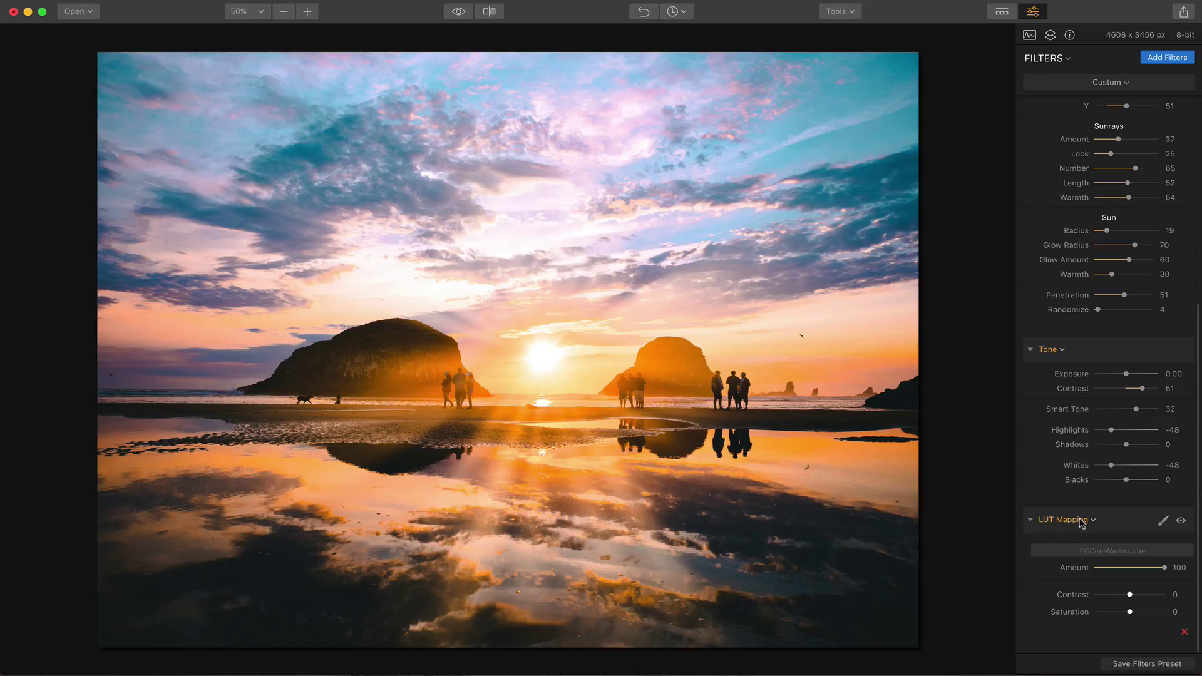
pyautogui.click(1179, 521)
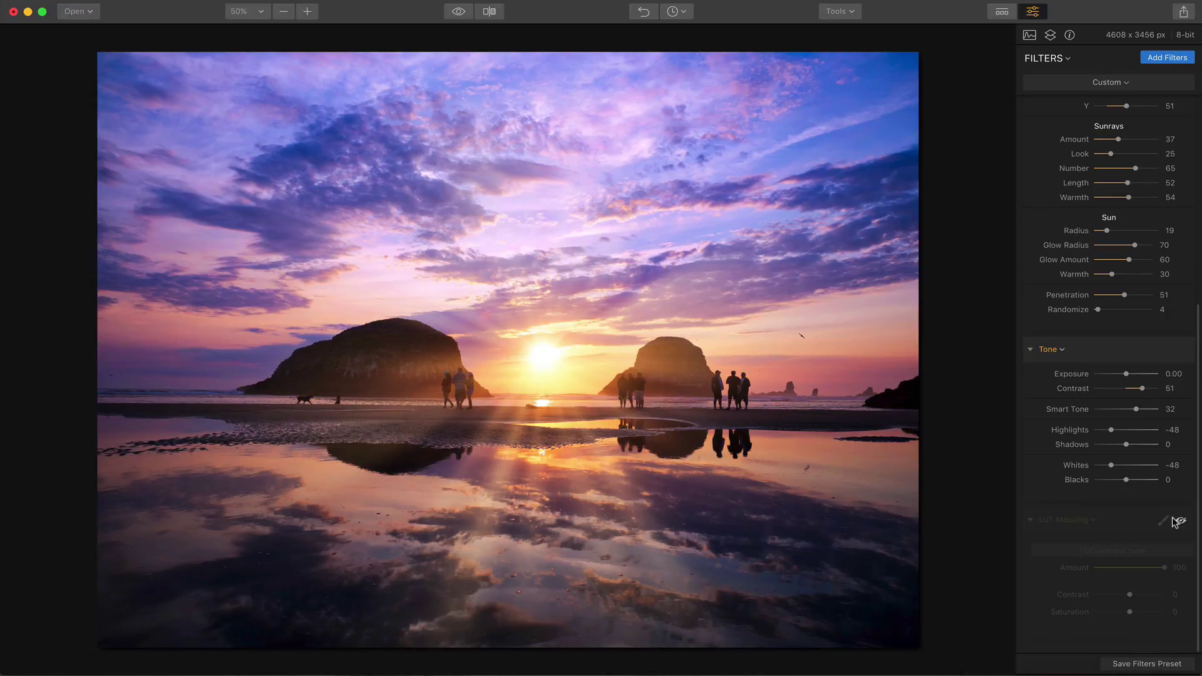
# Step: Replace the LUT Mapping filter's LUT with FGCineVibrant.cube and toggle the filter's visibility to compare the photo with and without it
pyautogui.click(1178, 521)
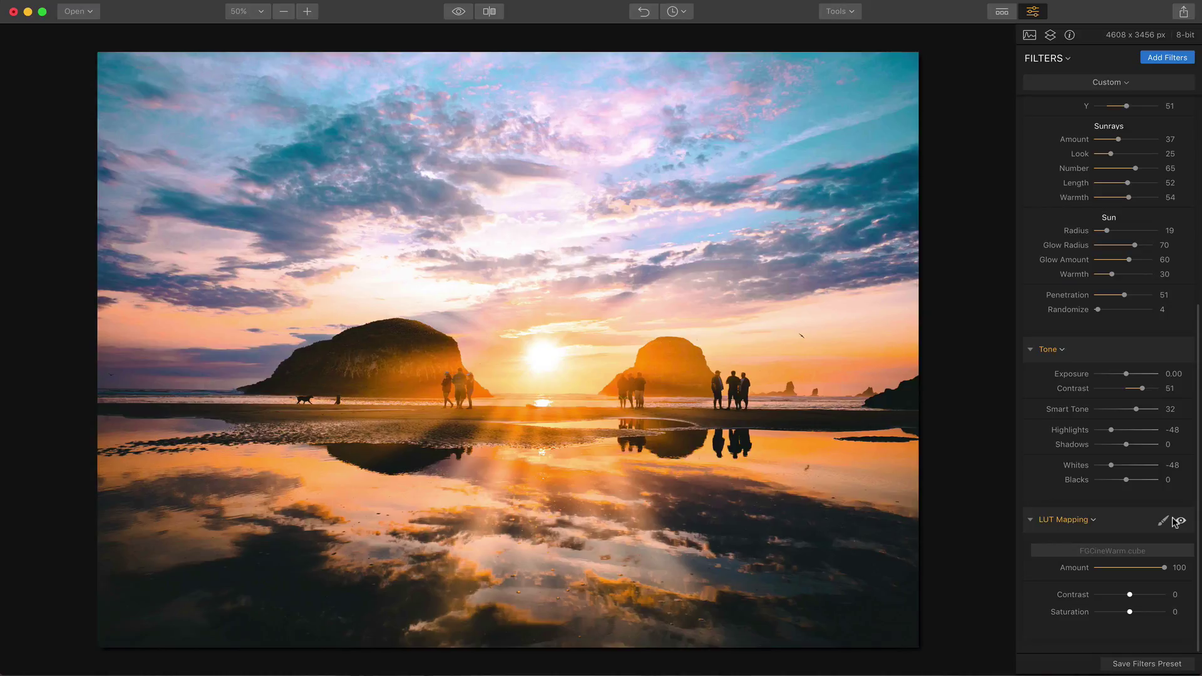
pyautogui.click(1112, 550)
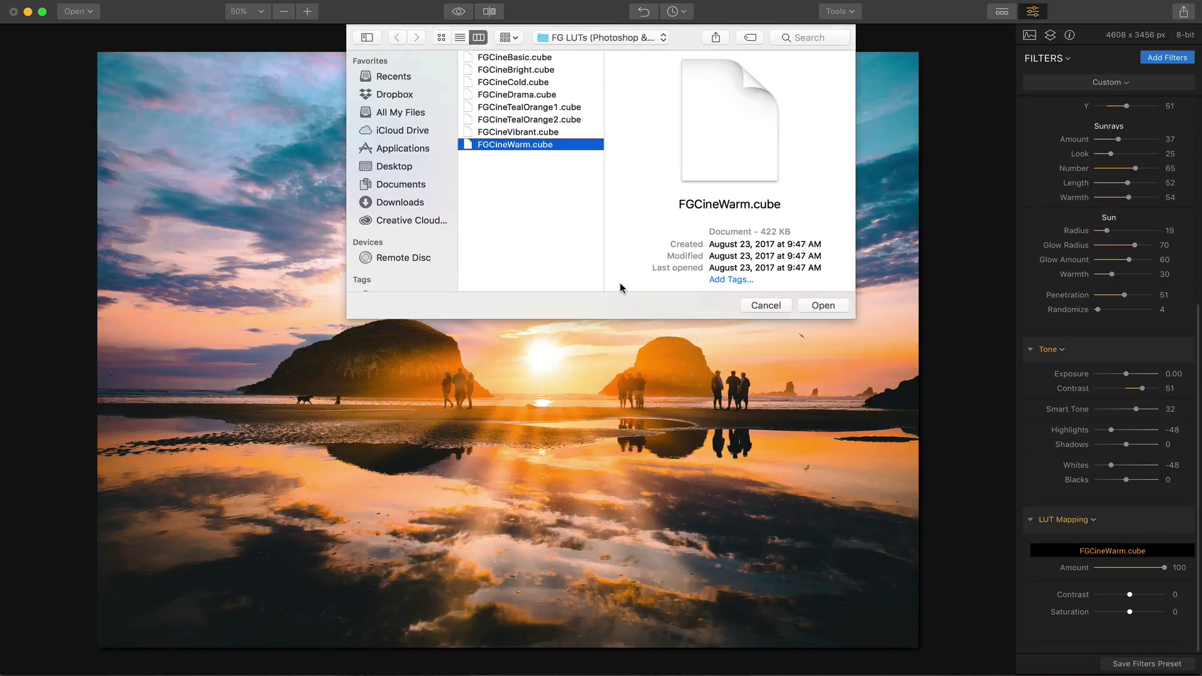
pyautogui.click(530, 132)
pyautogui.click(821, 305)
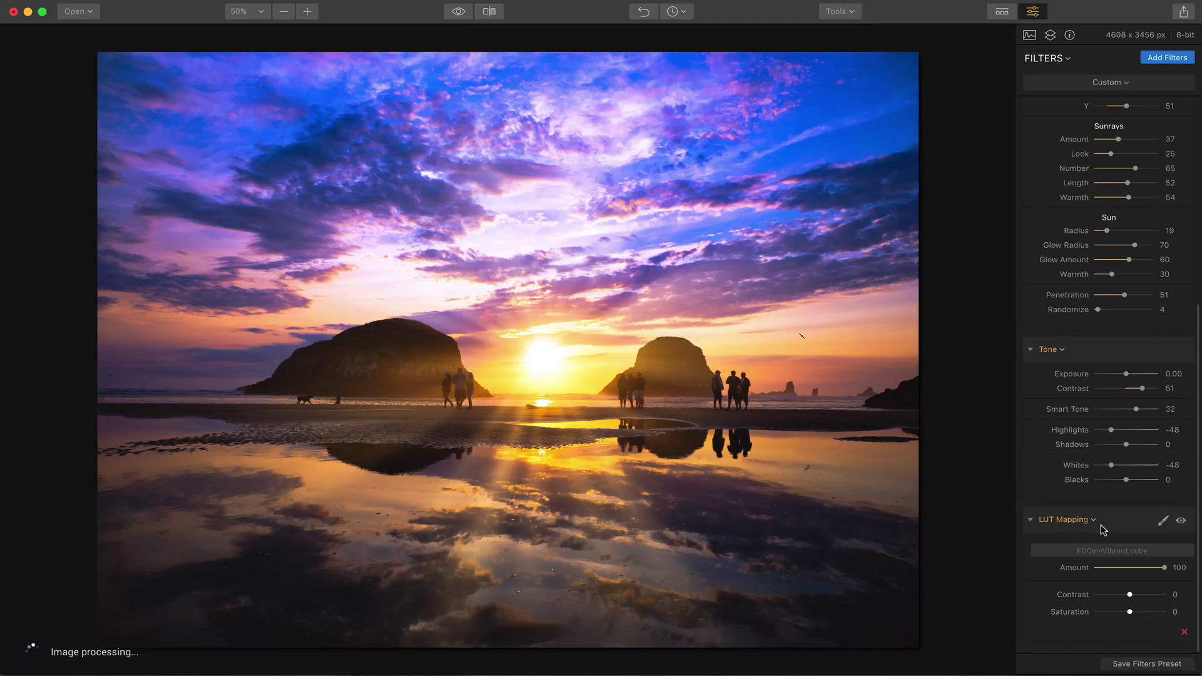
pyautogui.click(1180, 520)
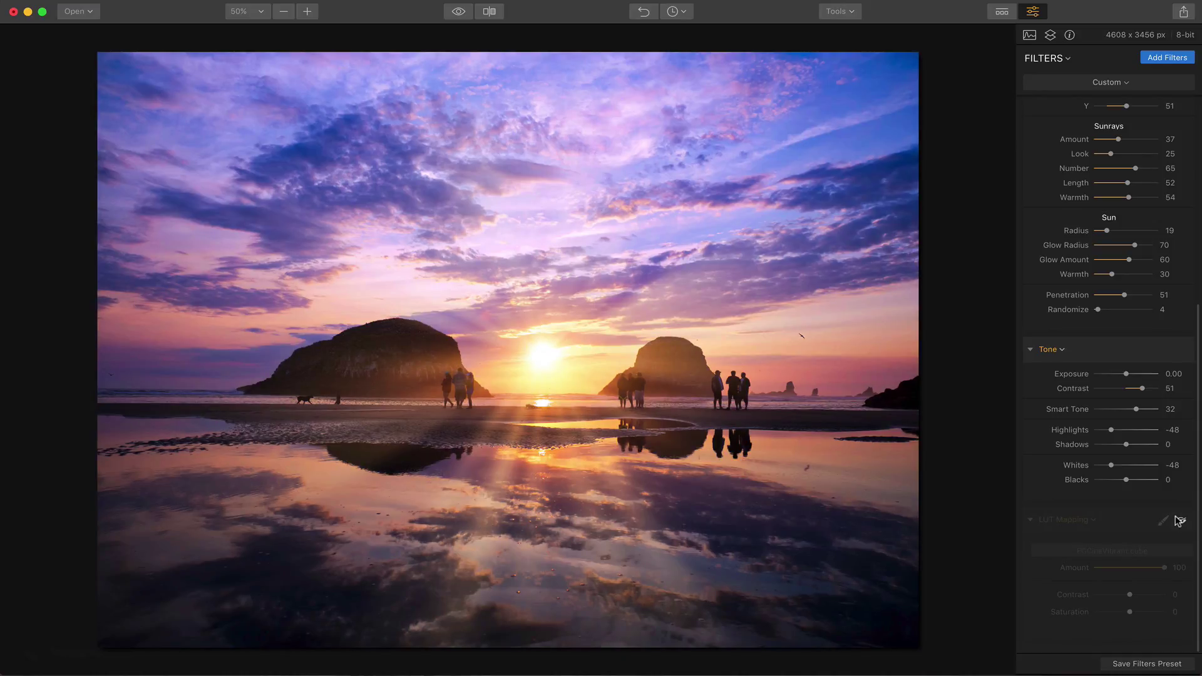
pyautogui.click(1180, 521)
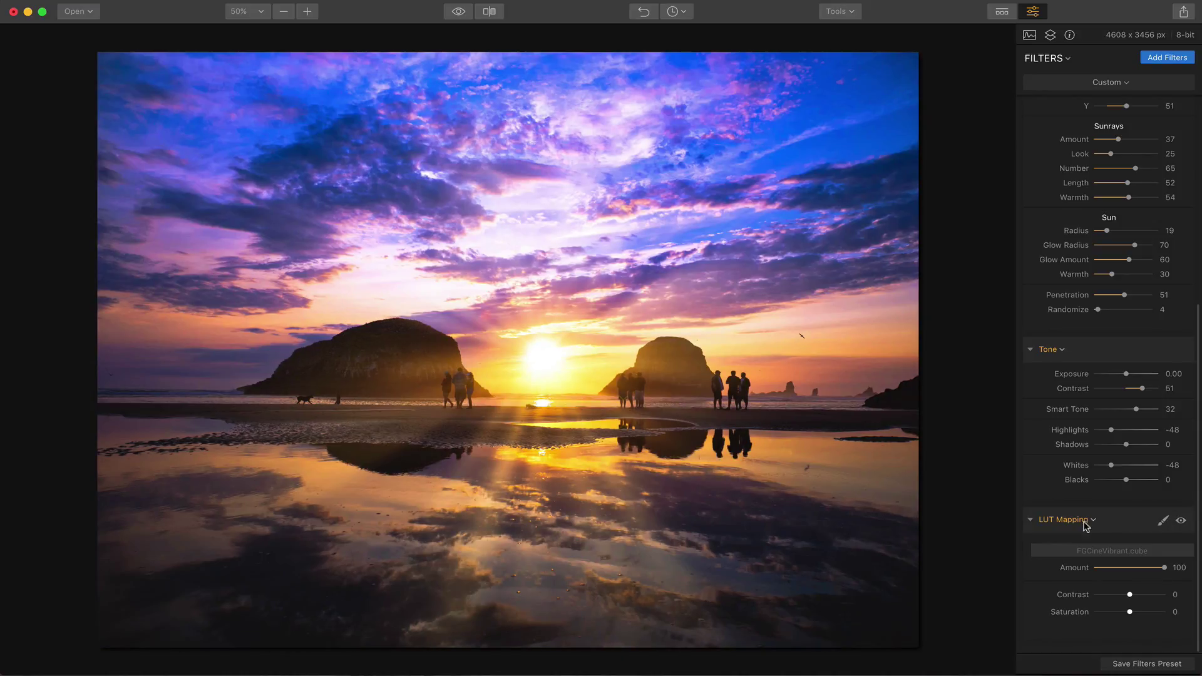
# Step: Load the FGCineTealOrange1.cube LUT into the LUT Mapping filter and toggle the filter off and on to compare
pyautogui.click(1095, 551)
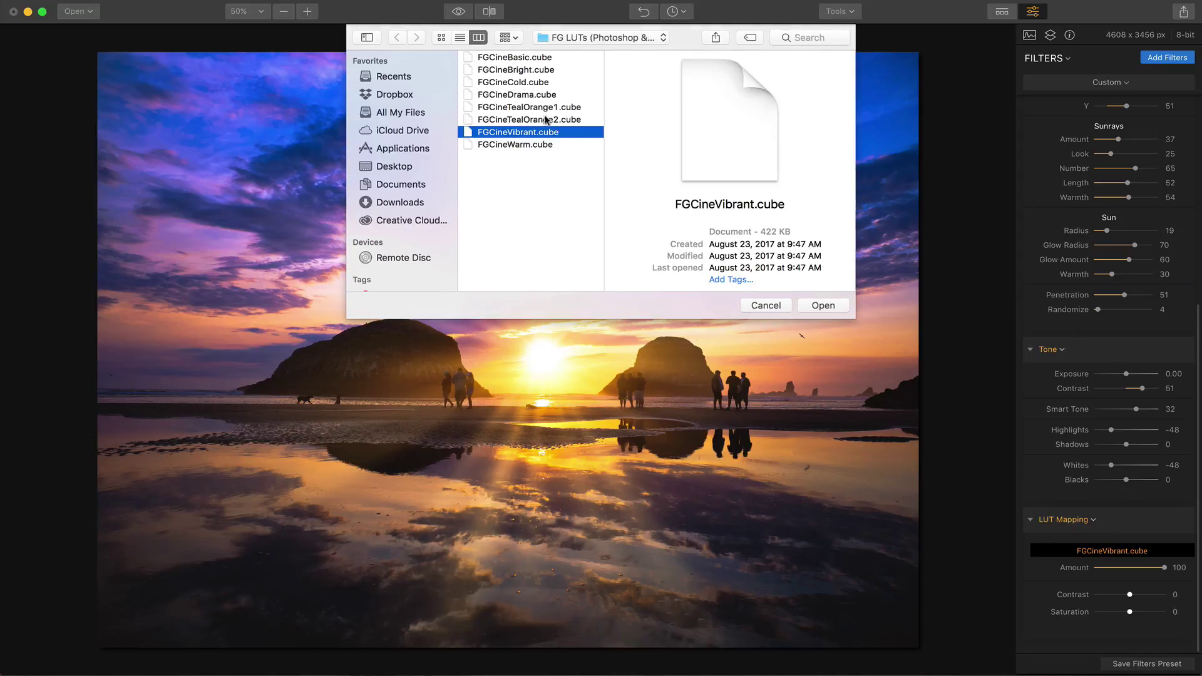
pyautogui.click(533, 110)
pyautogui.click(820, 306)
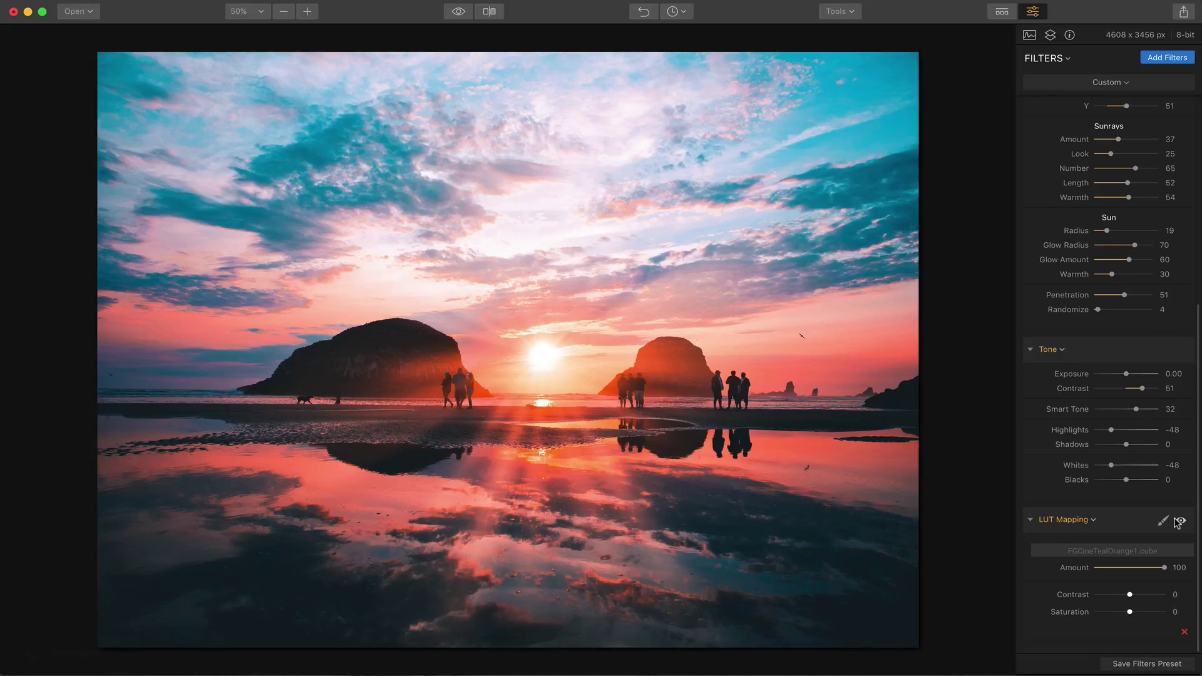
pyautogui.click(1180, 522)
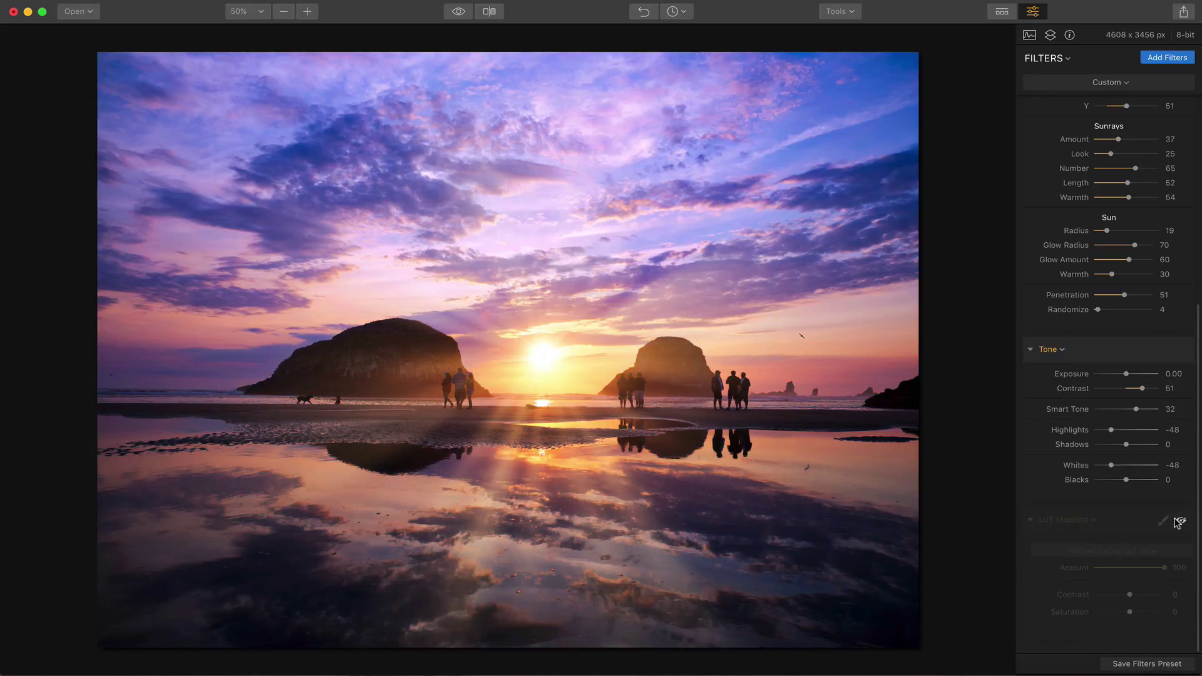
pyautogui.click(1180, 523)
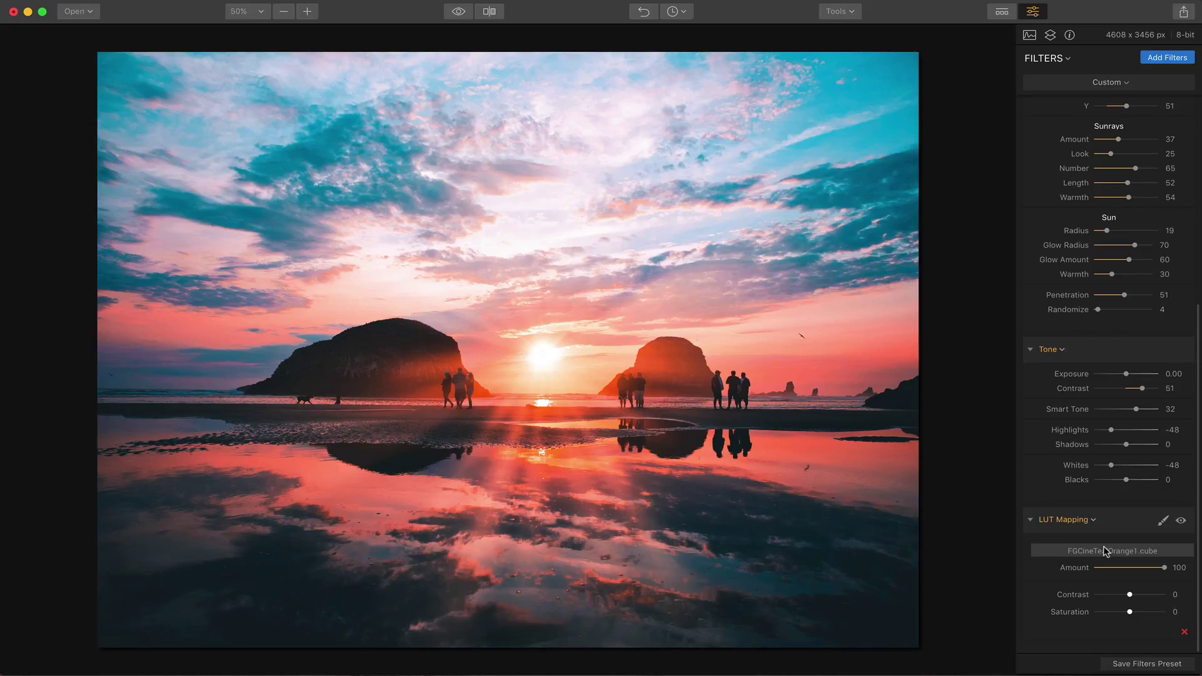
pyautogui.scroll(5, 1104, 550)
pyautogui.scroll(4, 1076, 397)
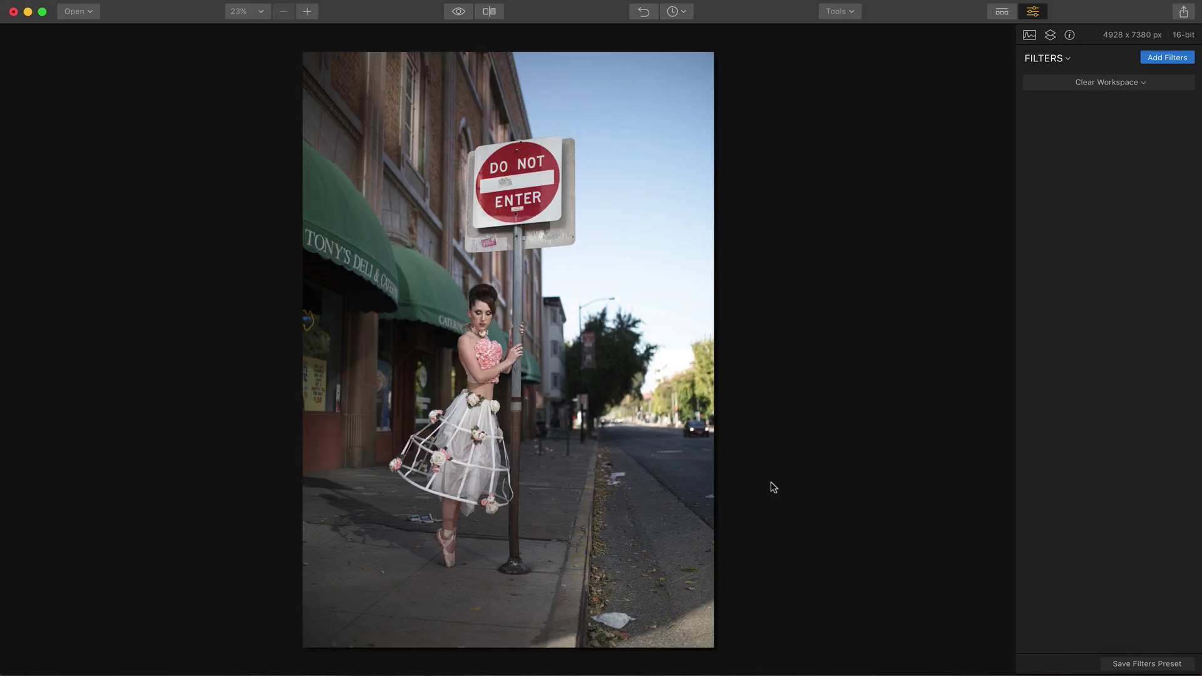
# Step: Add the Matte Look and Tone filters to the street ballerina photo
pyautogui.click(1169, 58)
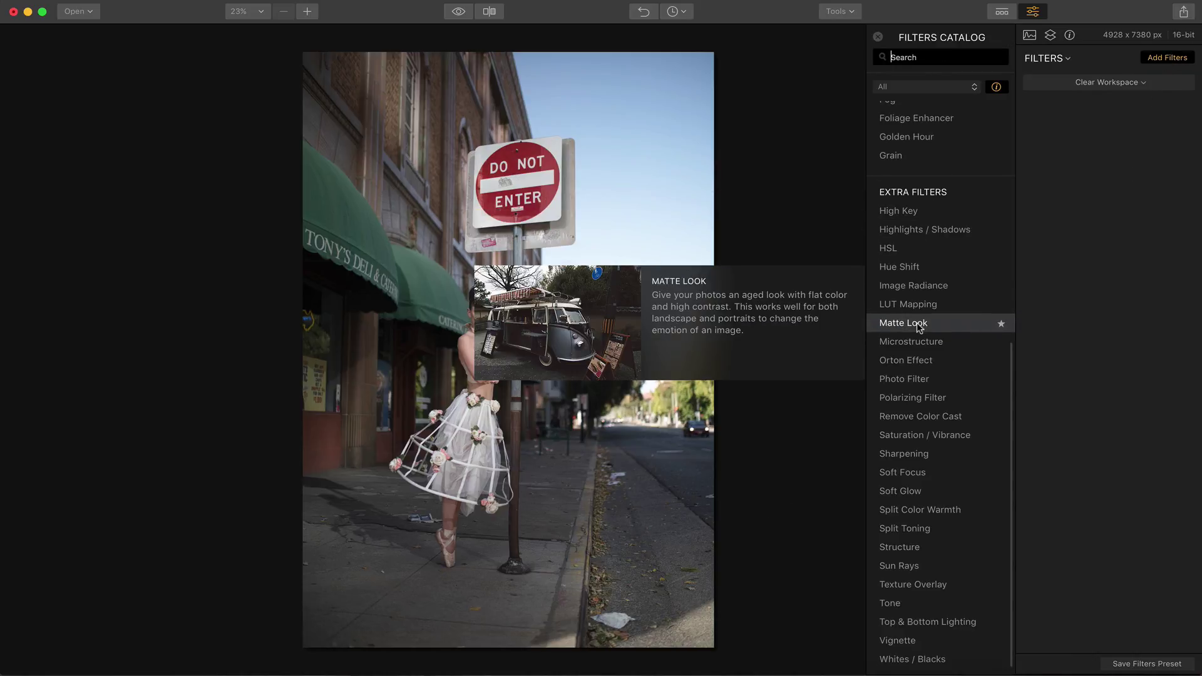
pyautogui.click(920, 327)
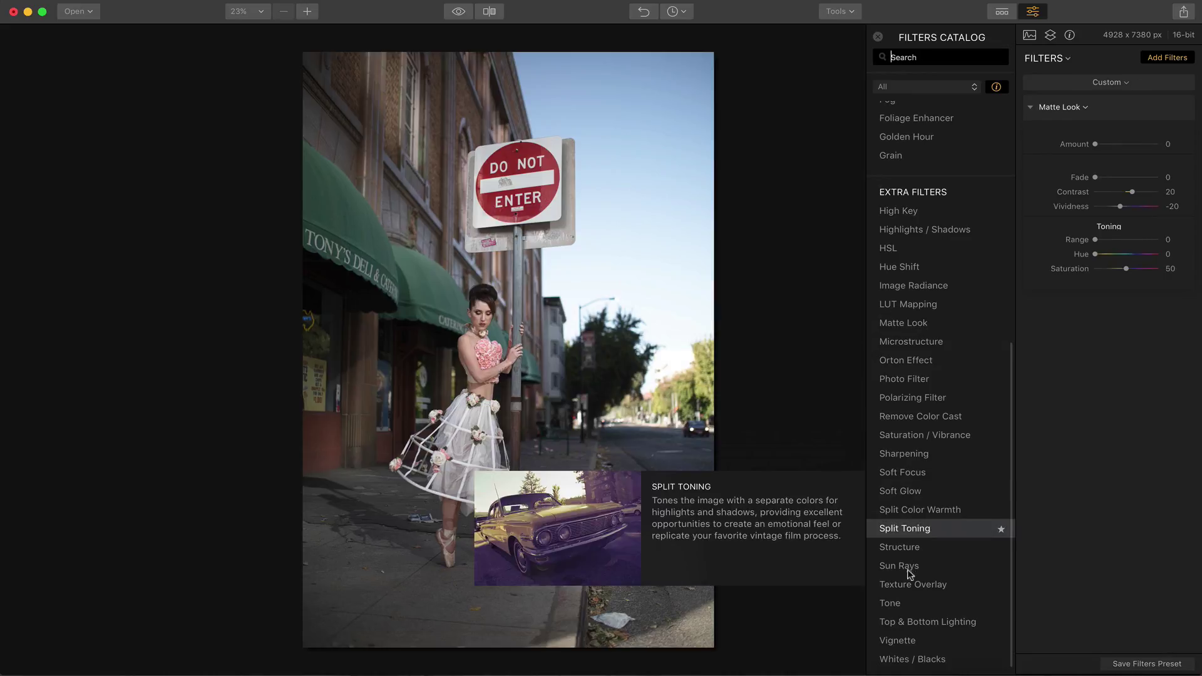
pyautogui.click(903, 602)
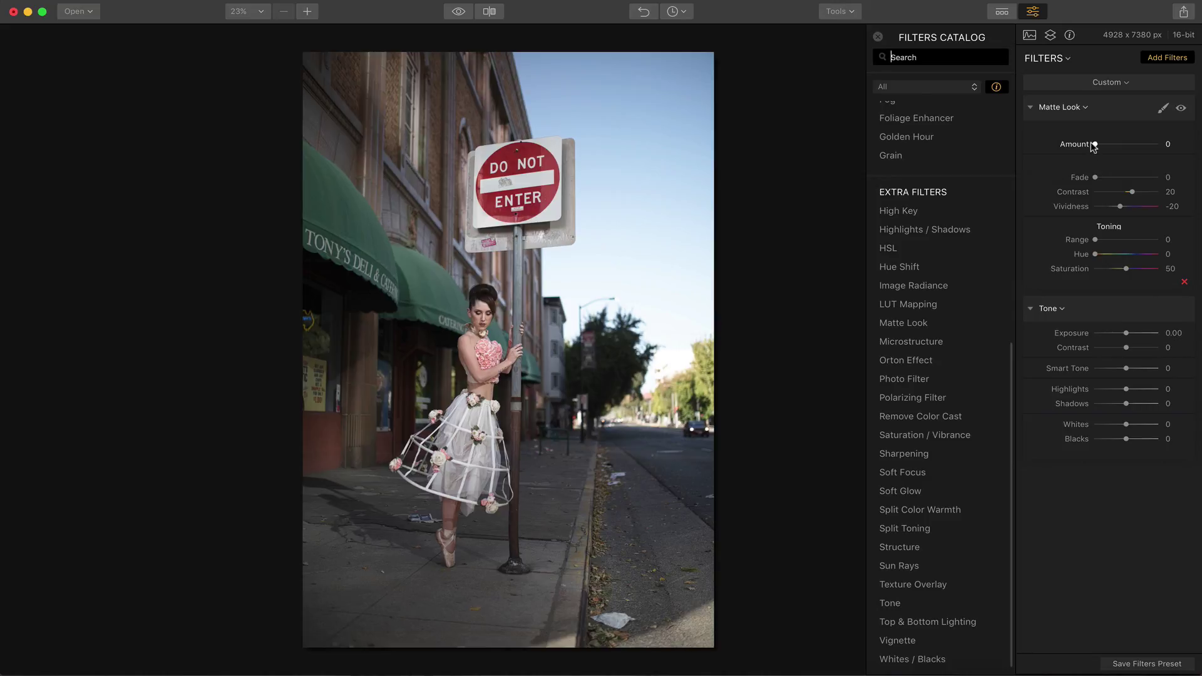
# Step: Set Matte Look's Amount to 56, Fade to 61 and Vividness to -53, and toggle its preview to compare
pyautogui.moveTo(1094, 145); pyautogui.dragTo(1127, 175)
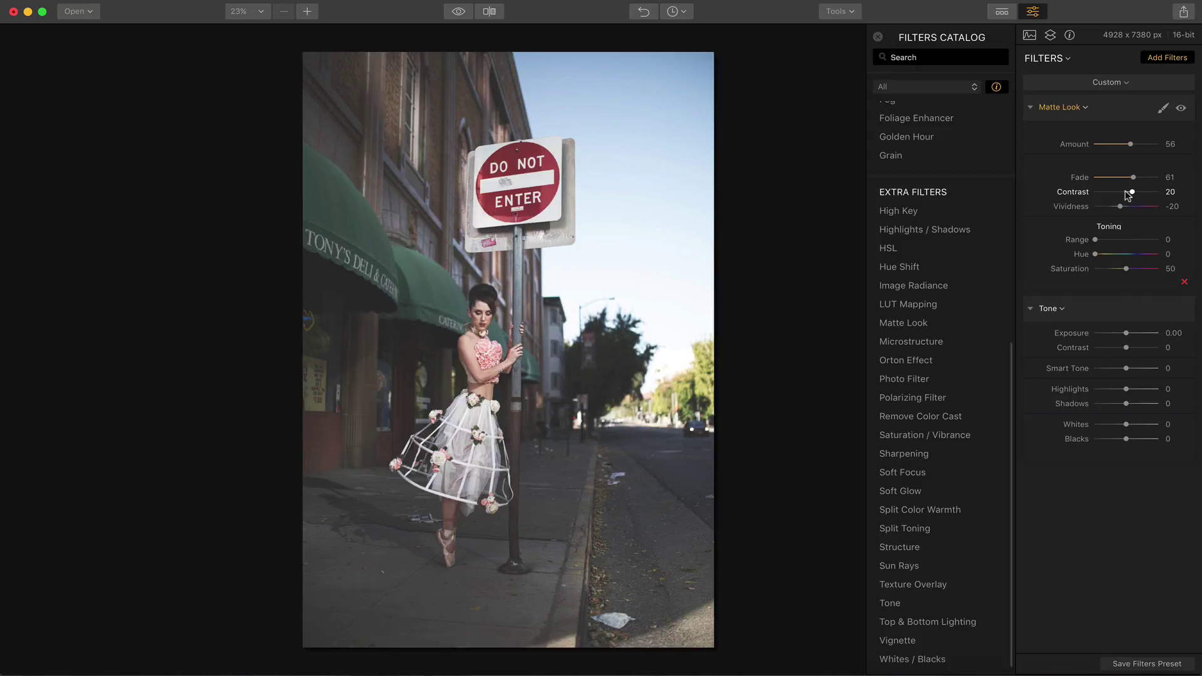
pyautogui.moveTo(1121, 206); pyautogui.dragTo(1106, 207)
pyautogui.click(1180, 108)
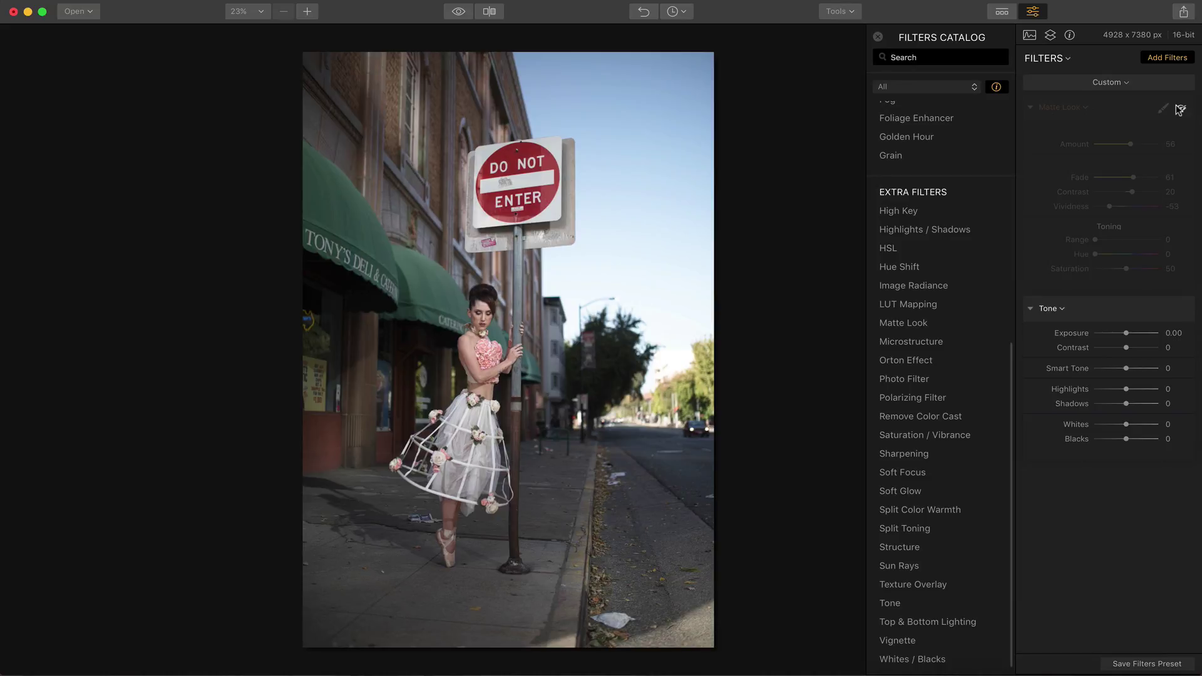
pyautogui.click(1181, 109)
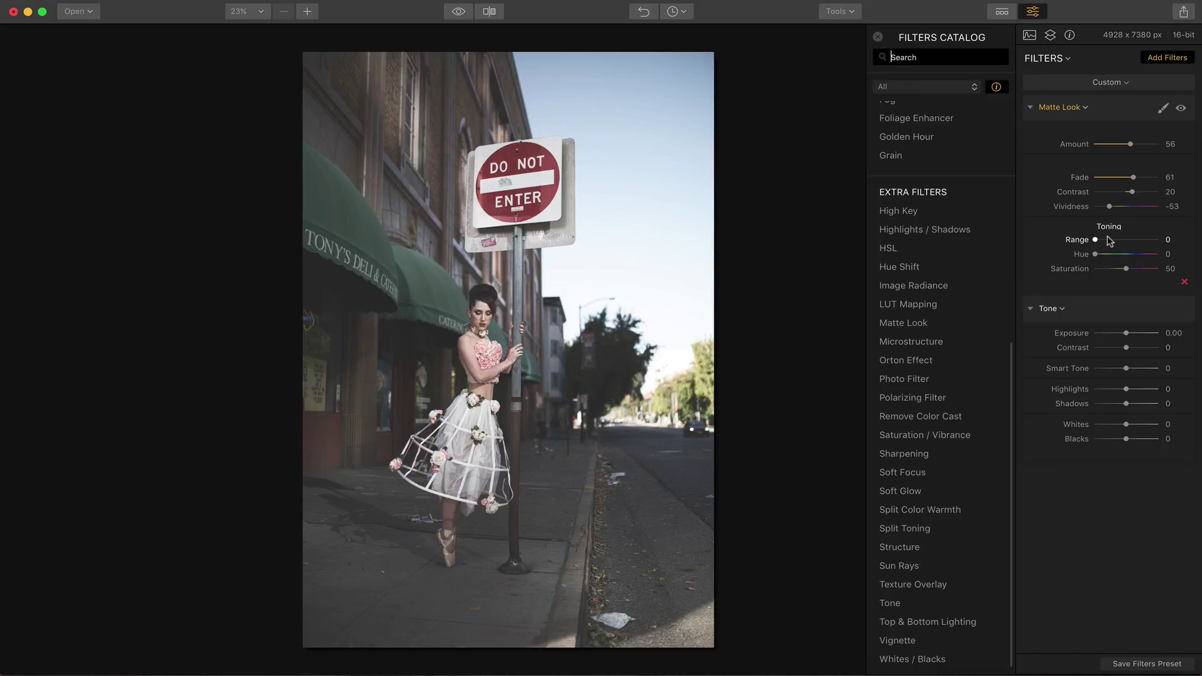
# Step: Set Matte Look's Toning to Range 58, Hue 207 and Saturation 58, and compare the photo with the original
pyautogui.moveTo(1095, 255); pyautogui.dragTo(1128, 254)
pyautogui.moveTo(1126, 239); pyautogui.dragTo(1131, 269)
pyautogui.click(458, 10)
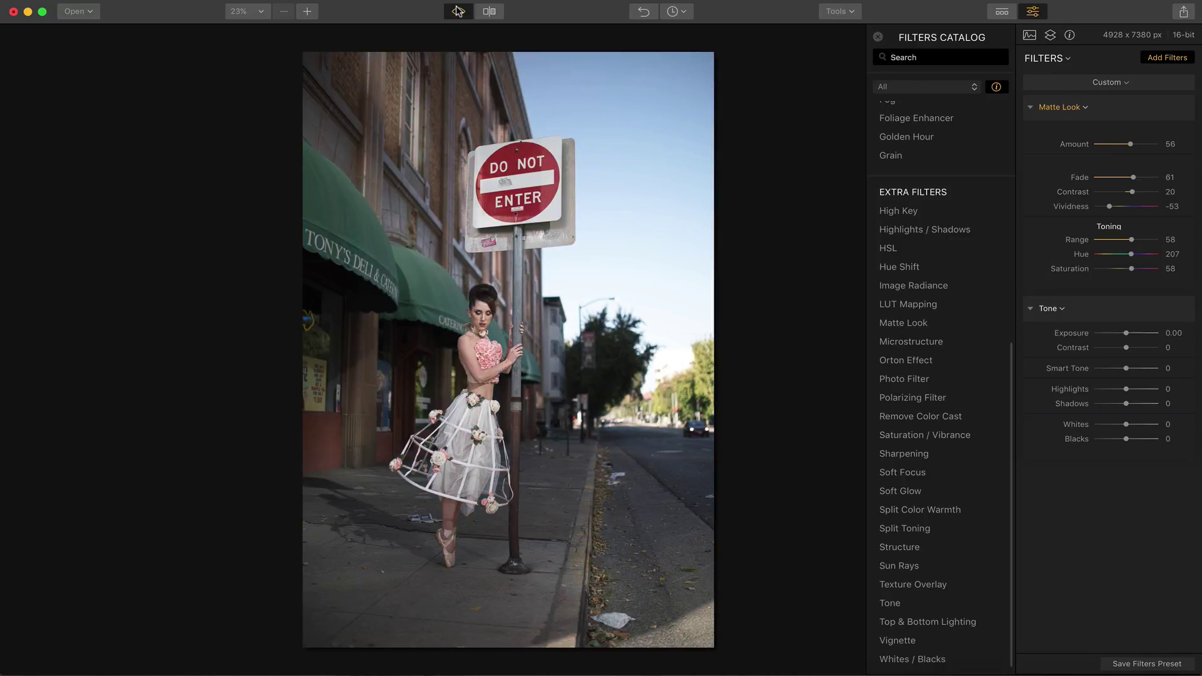
pyautogui.click(458, 11)
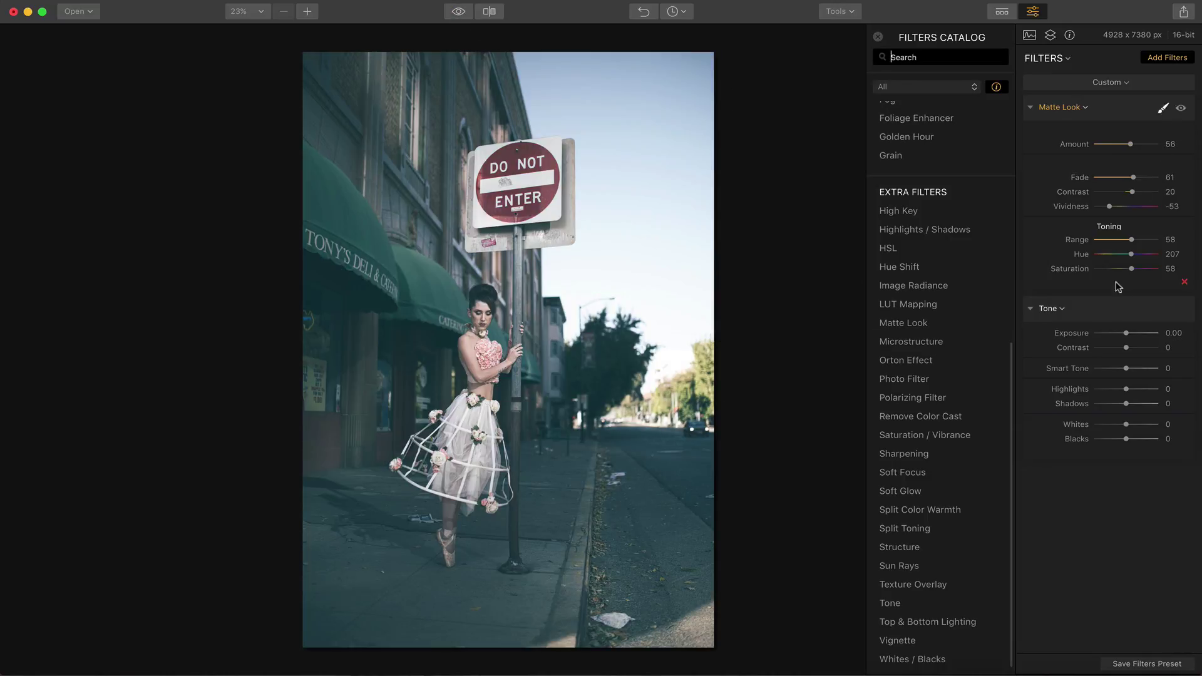
# Step: Reset Matte Look's Toning Range, Hue and Saturation to their defaults
pyautogui.doubleClick(1075, 240)
pyautogui.doubleClick(1075, 254)
pyautogui.doubleClick(1072, 269)
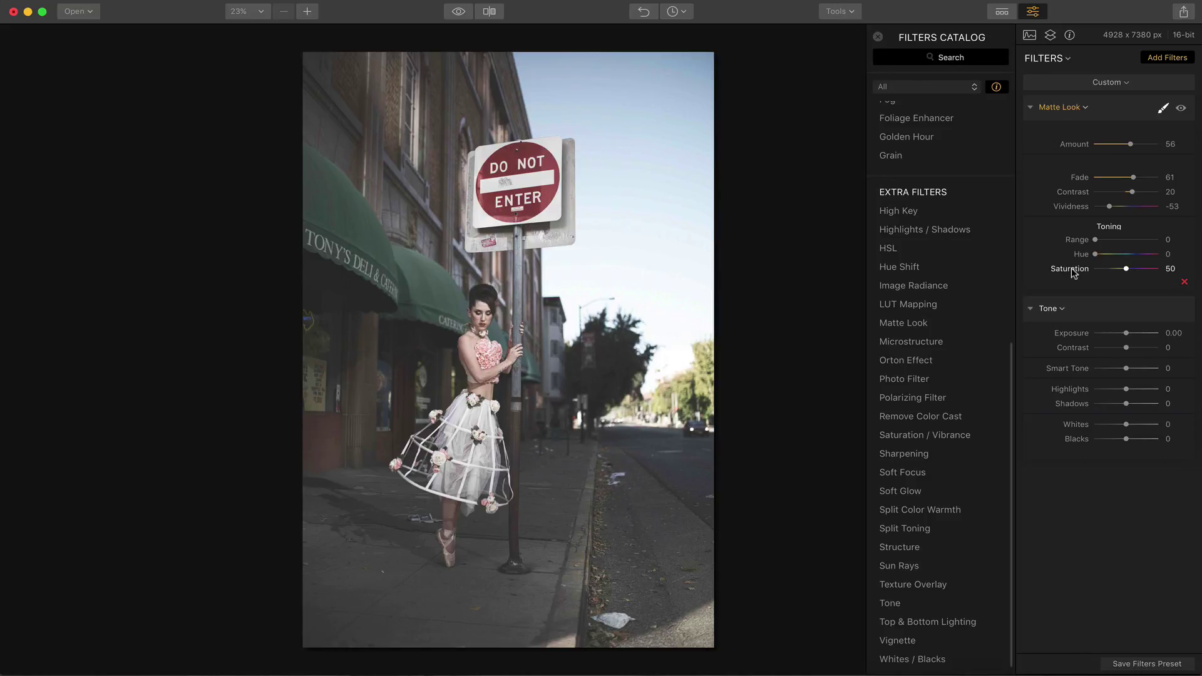
# Step: Set the Tone filter's Contrast to 77 and Highlights to -100, and toggle its preview to compare
pyautogui.moveTo(1126, 347); pyautogui.dragTo(1150, 350)
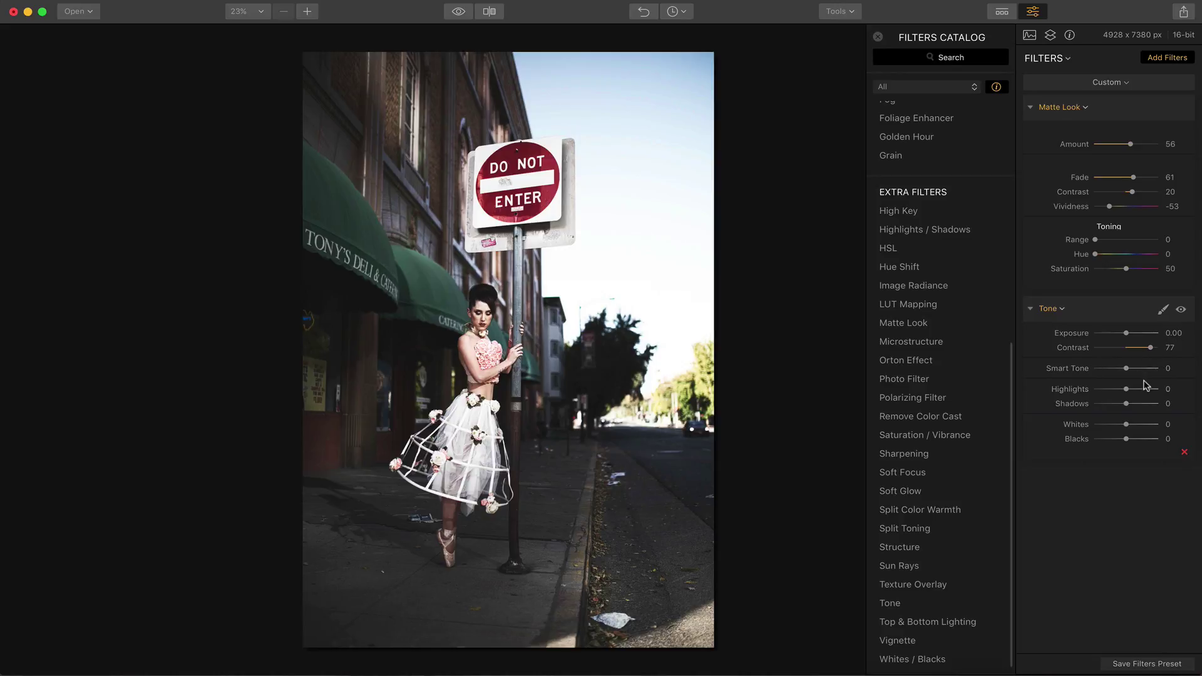
pyautogui.moveTo(1127, 389); pyautogui.dragTo(1051, 390)
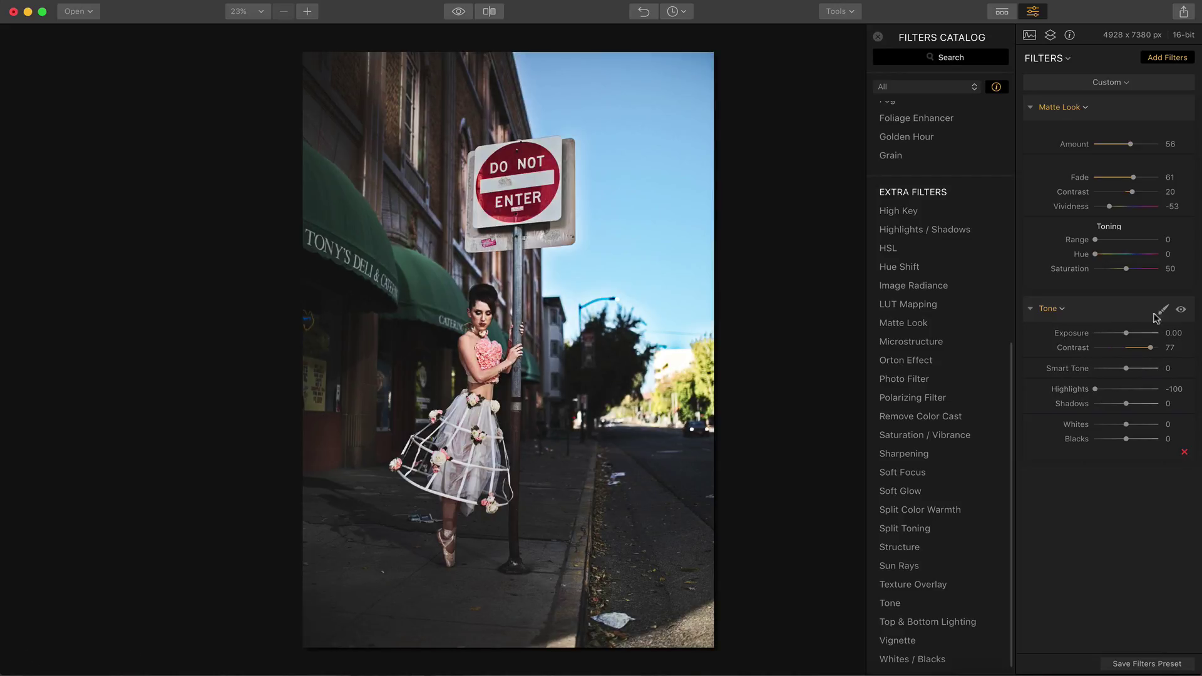
pyautogui.click(1180, 310)
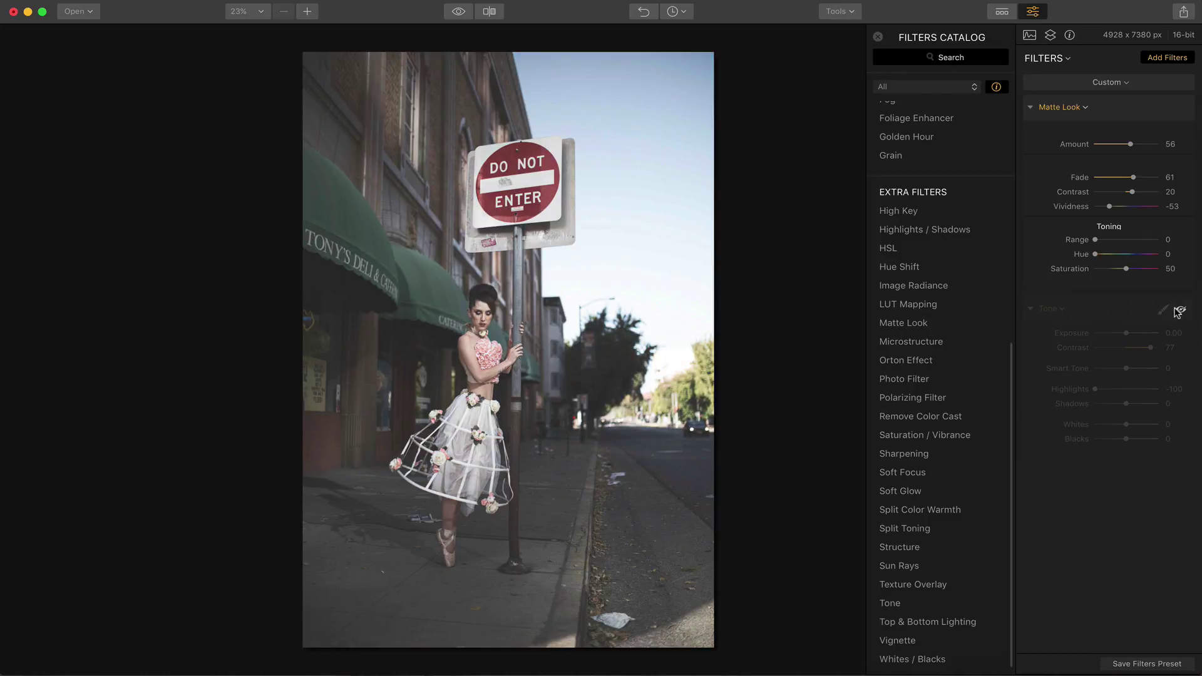
pyautogui.click(1179, 310)
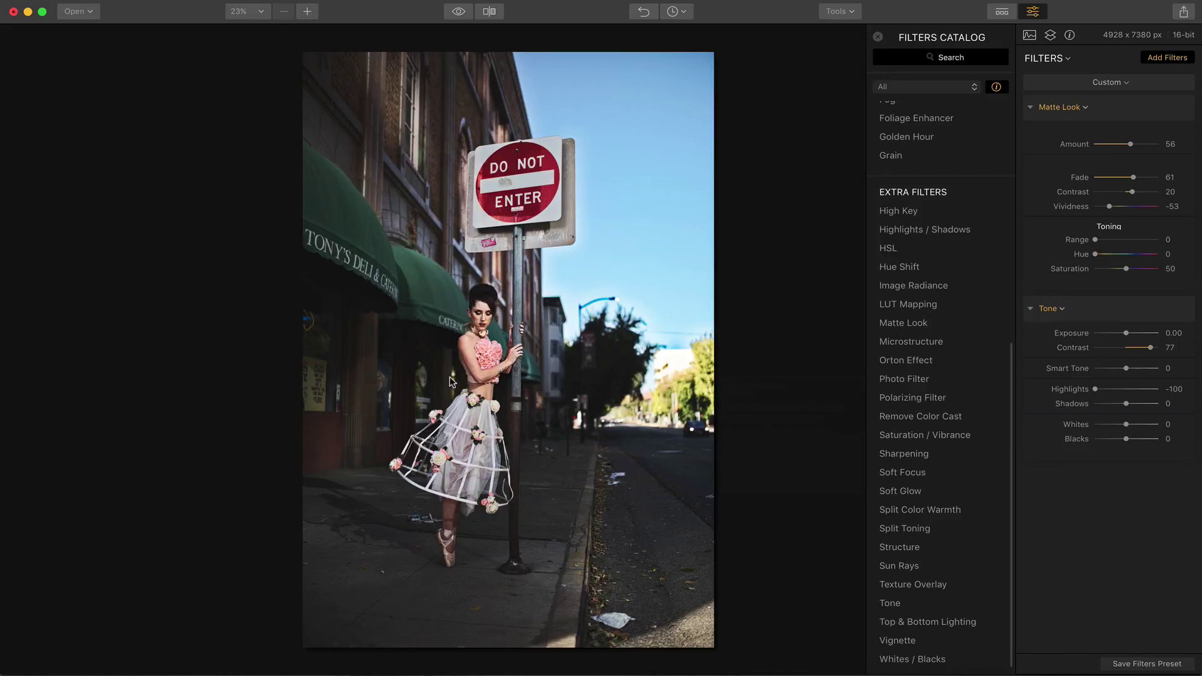
# Step: Show the photo's camera settings and compare the edited photo with the original
pyautogui.click(1070, 35)
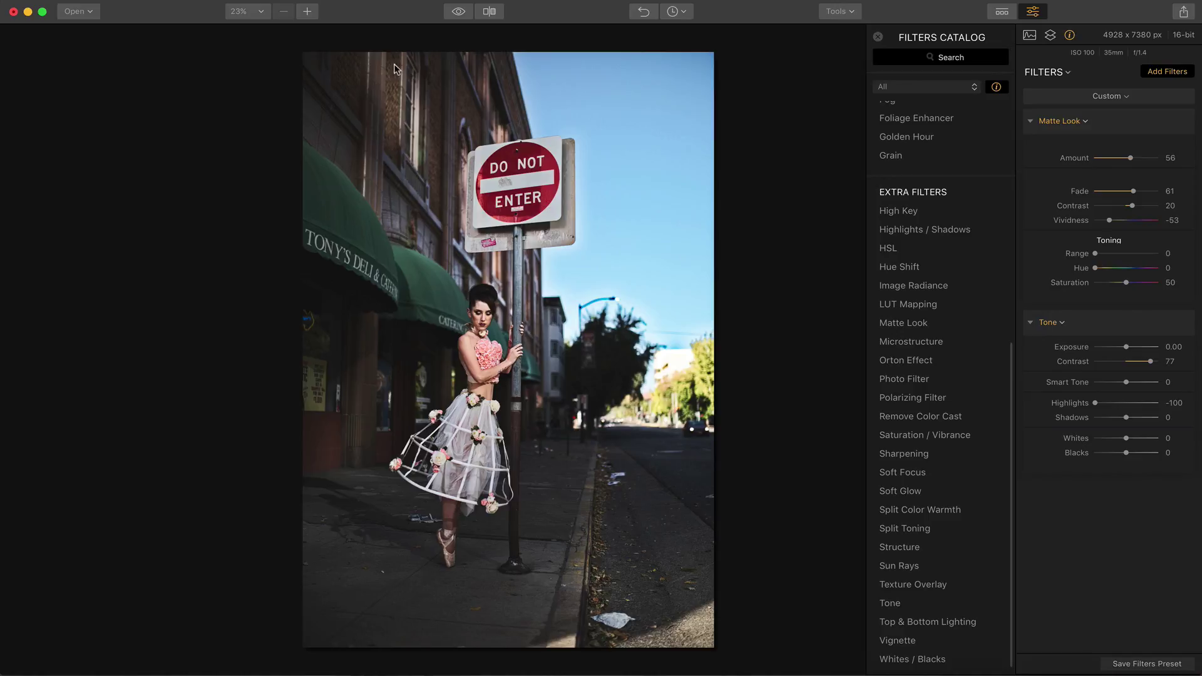
pyautogui.click(456, 12)
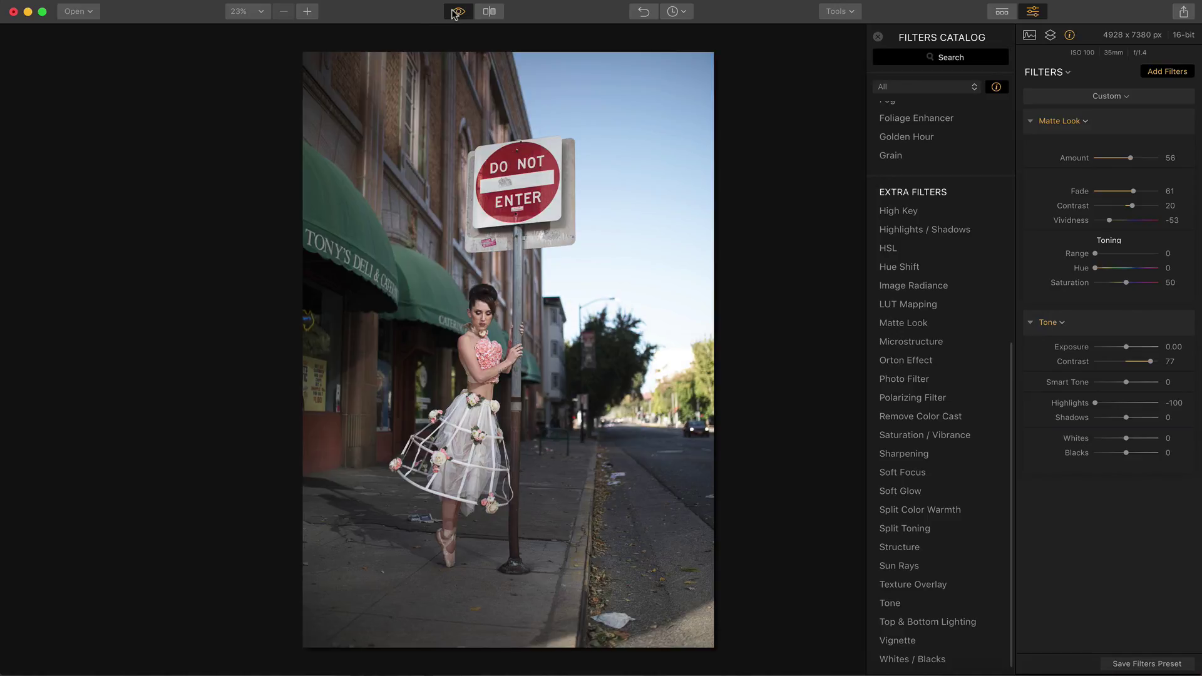
pyautogui.click(456, 13)
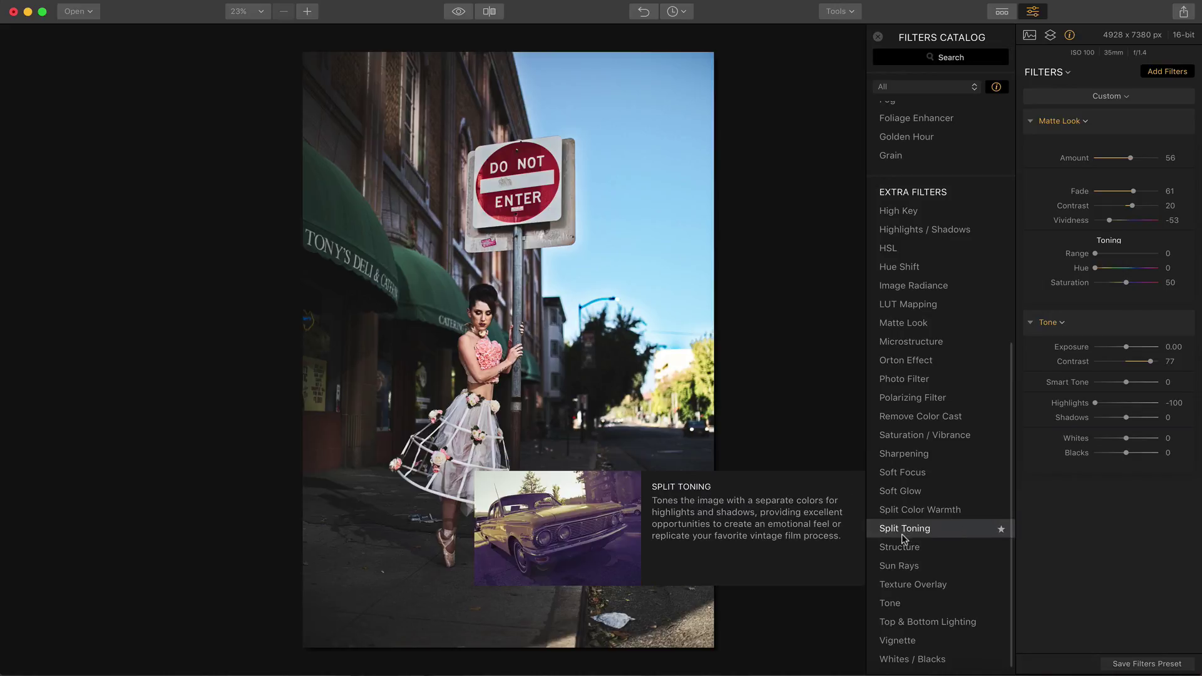
# Step: Add the Sun Rays filter and place its sun center just outside the photo's upper-right corner at X 102, Y -1
pyautogui.click(908, 566)
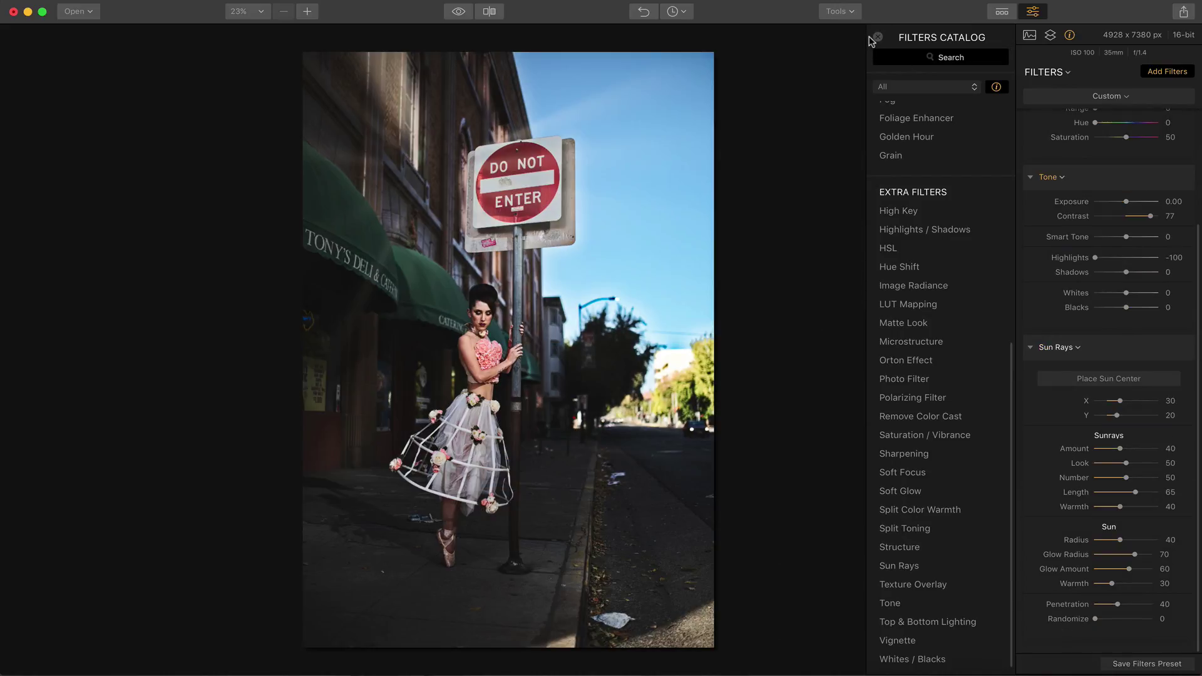
pyautogui.click(877, 37)
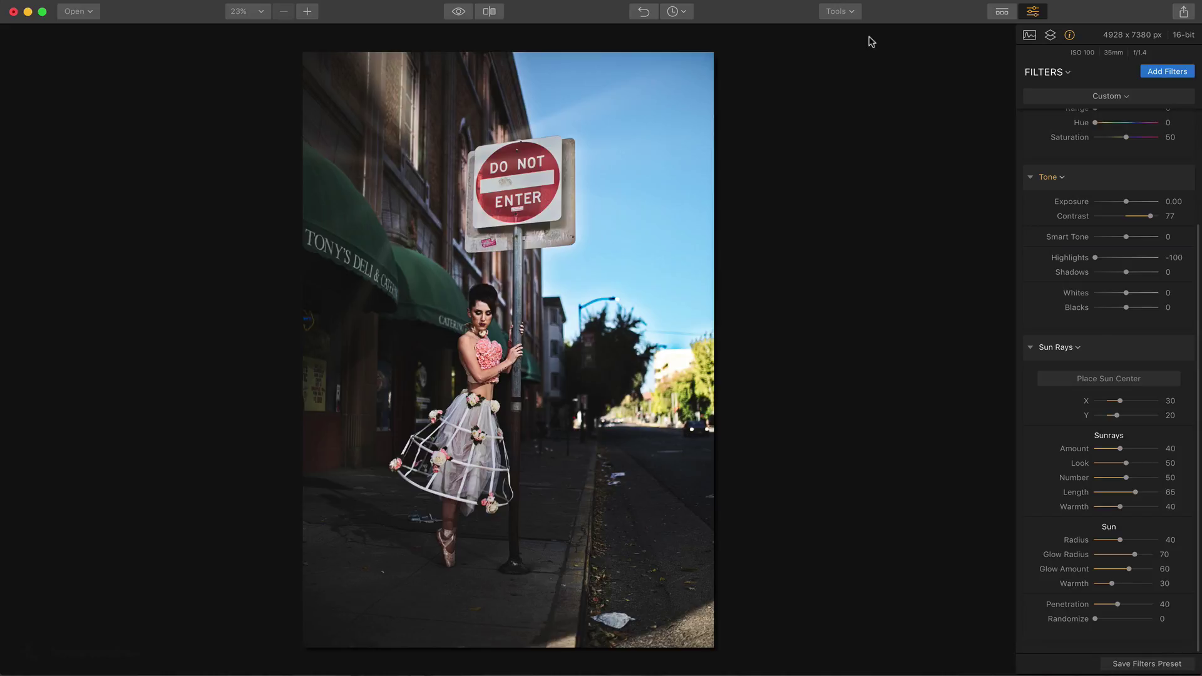
pyautogui.click(1096, 378)
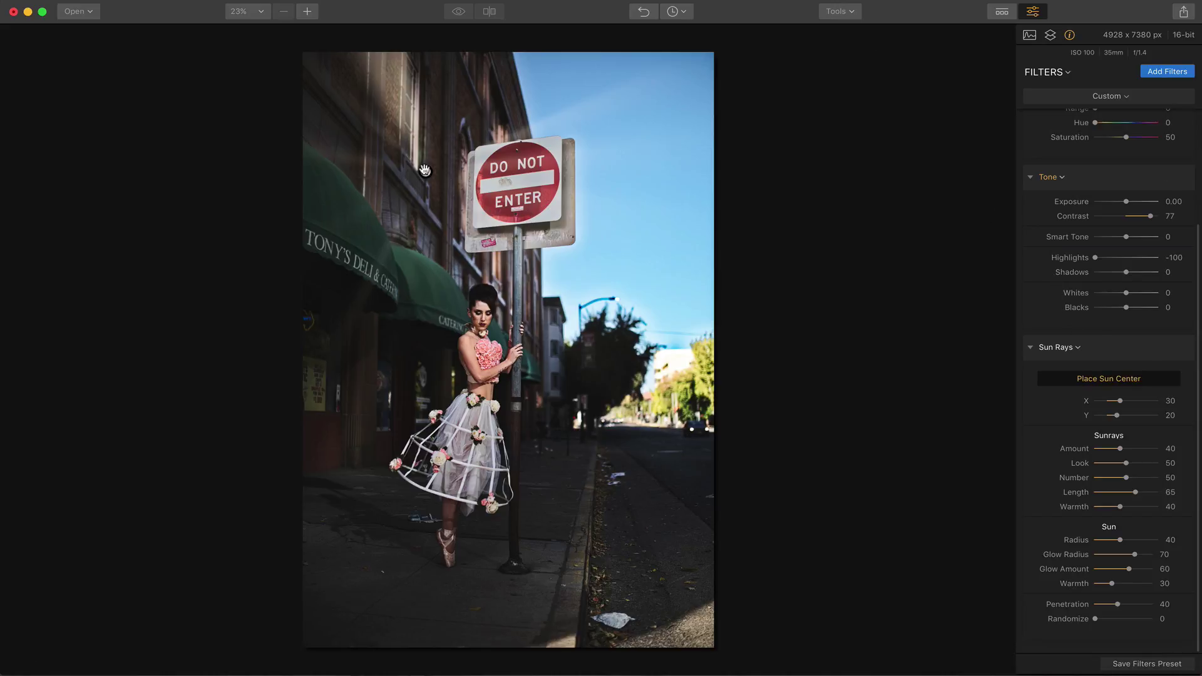
pyautogui.moveTo(425, 170); pyautogui.dragTo(725, 46)
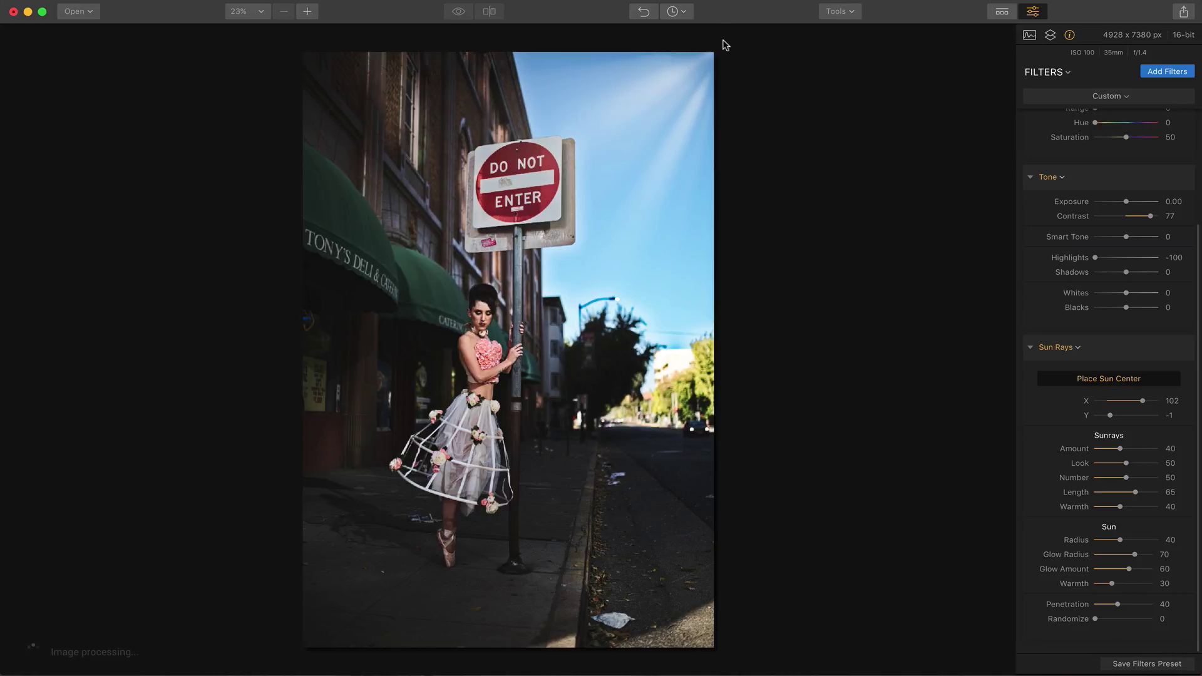
pyautogui.click(1095, 379)
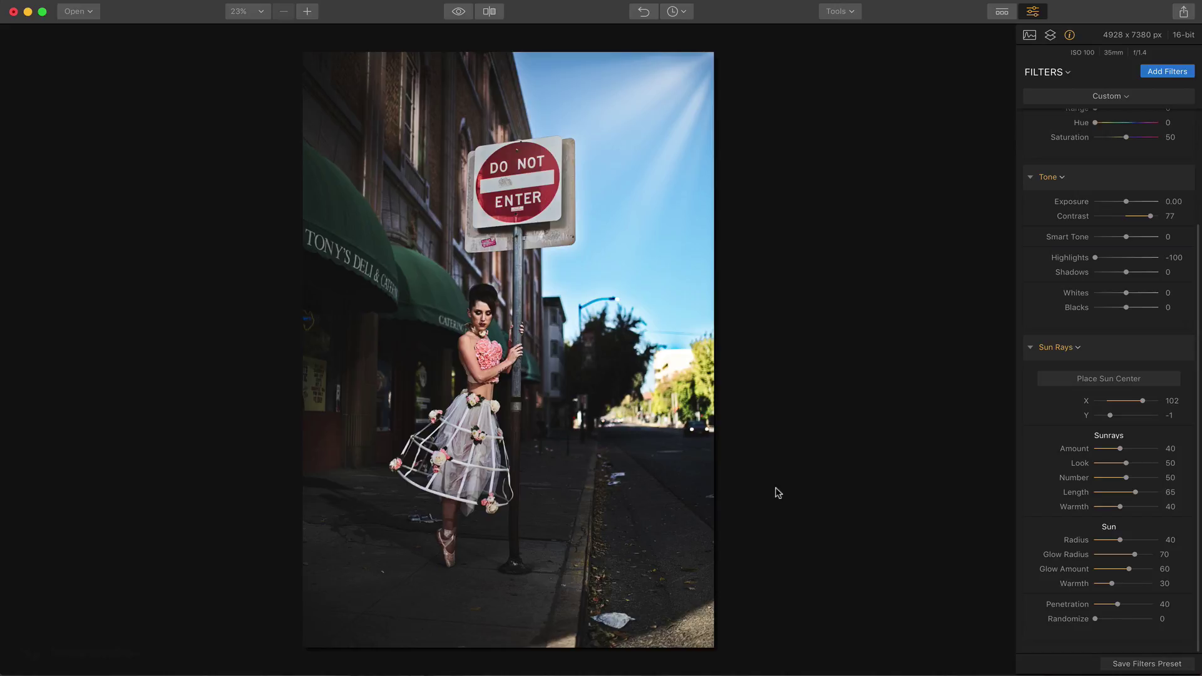
# Step: Set the Sunrays Amount to 84, Look to 78, Length to 70 and Warmth to 76
pyautogui.scroll(-1, 1078, 434)
pyautogui.moveTo(1118, 451); pyautogui.dragTo(1145, 449)
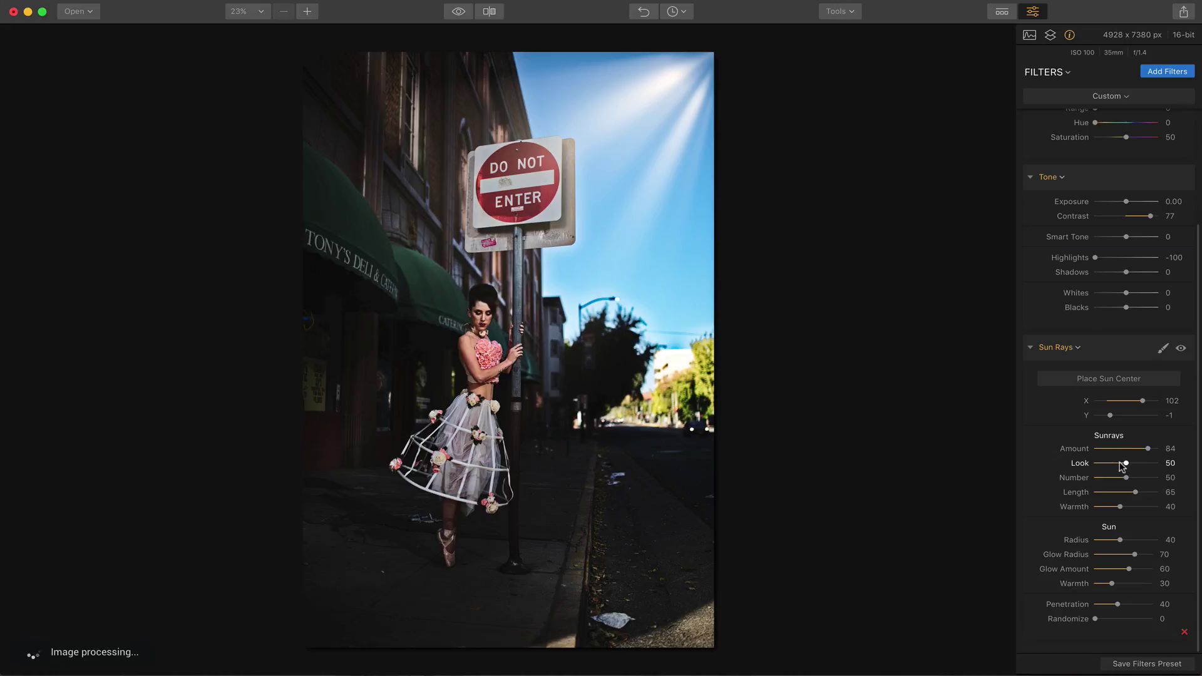
pyautogui.moveTo(1120, 462); pyautogui.dragTo(1126, 462)
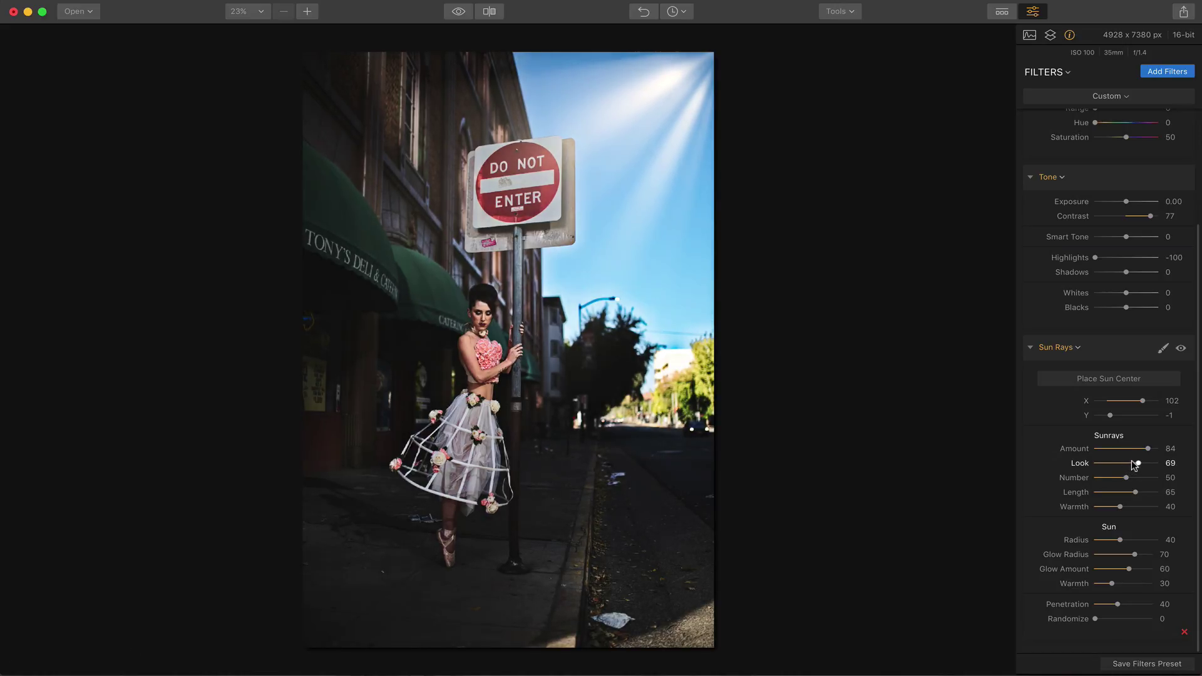
pyautogui.moveTo(1135, 466); pyautogui.dragTo(1138, 465)
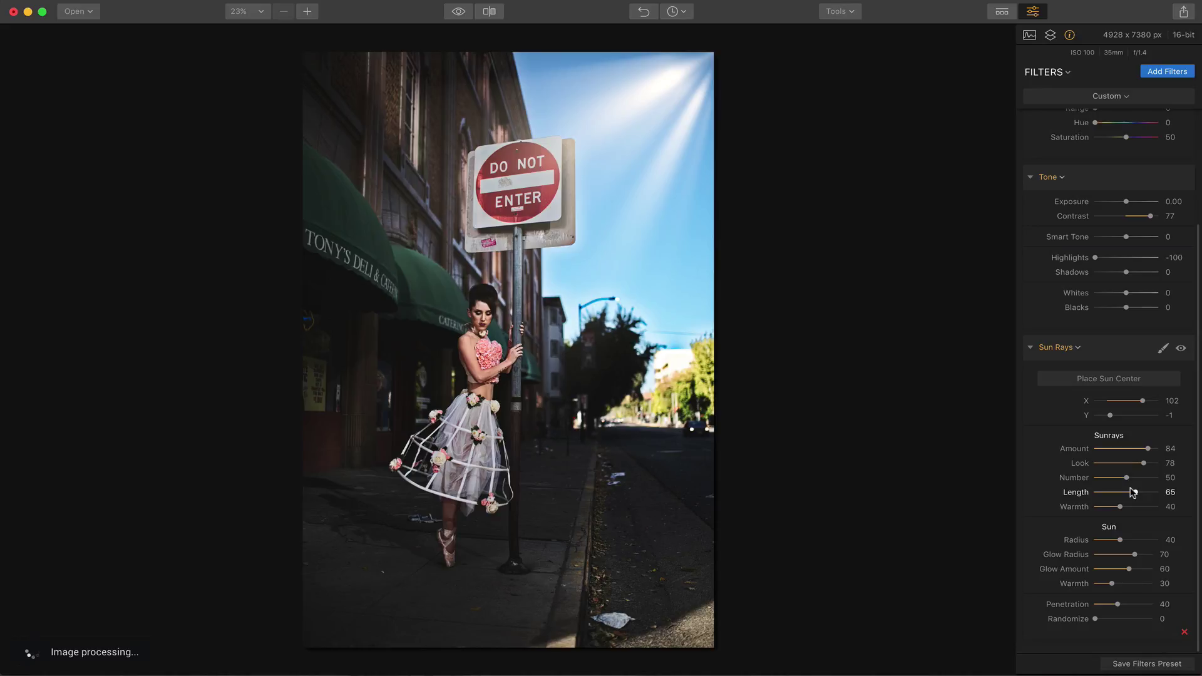
pyautogui.moveTo(1134, 493)
pyautogui.mouseDown()
pyautogui.moveTo(1124, 506)
pyautogui.moveTo(1138, 505)
pyautogui.mouseUp()
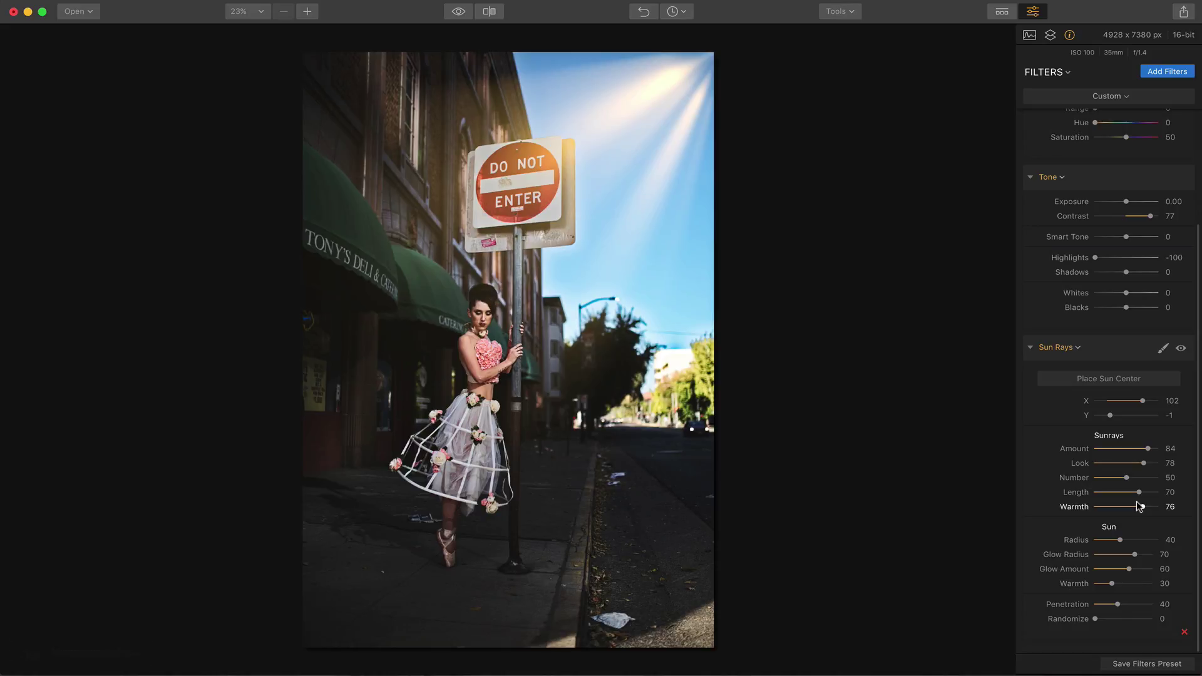
# Step: Set the Sun Rays filter's Randomize to 10 and toggle the filter's preview to compare
pyautogui.click(1180, 349)
pyautogui.click(1179, 349)
pyautogui.moveTo(1087, 617); pyautogui.dragTo(1095, 623)
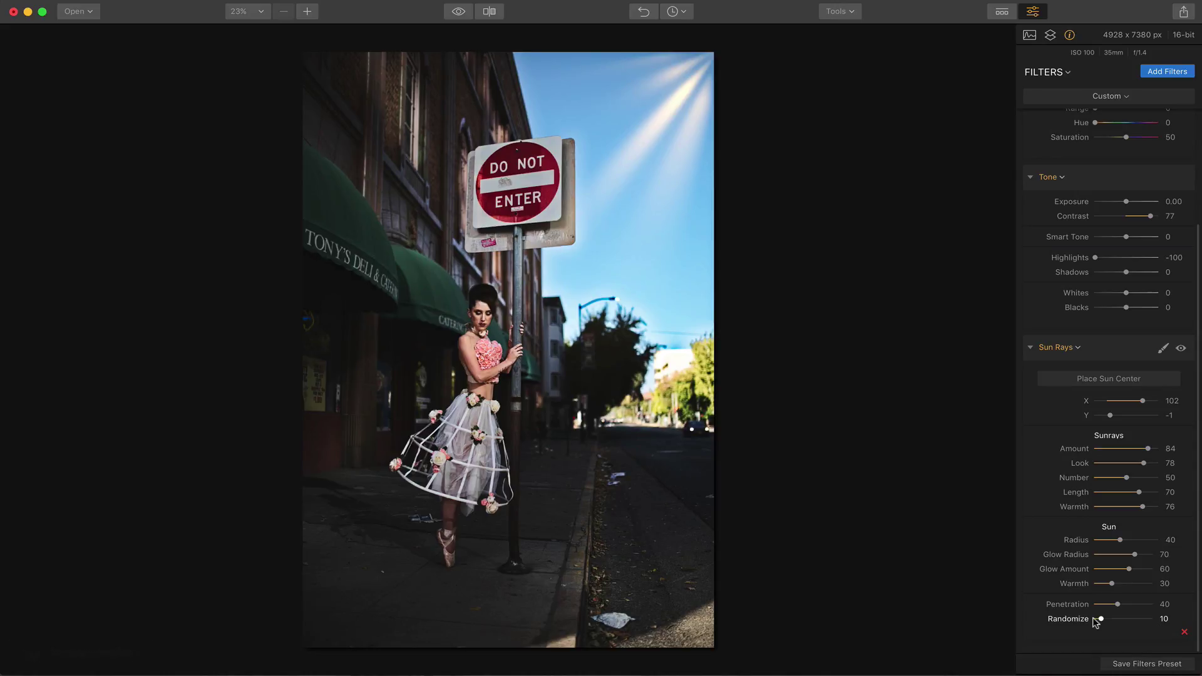
pyautogui.click(1179, 349)
pyautogui.click(1180, 350)
# Step: Add the Vignette filter and set its Amount to -74 and Size to 37
pyautogui.click(1167, 71)
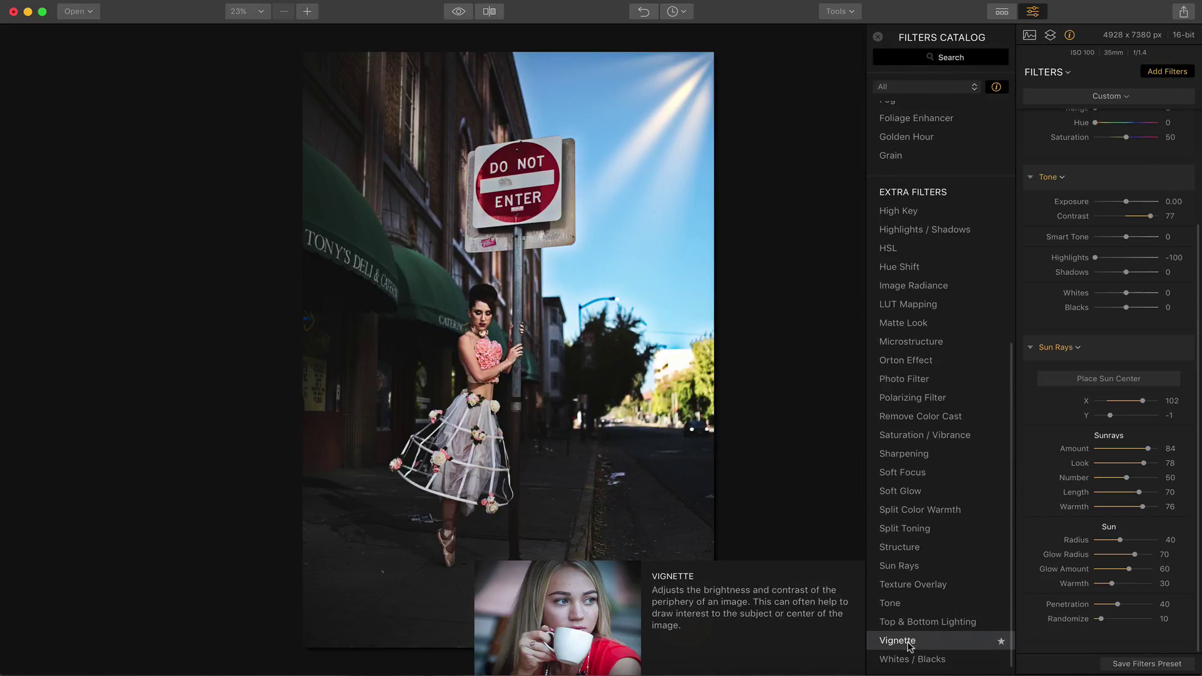
pyautogui.click(897, 640)
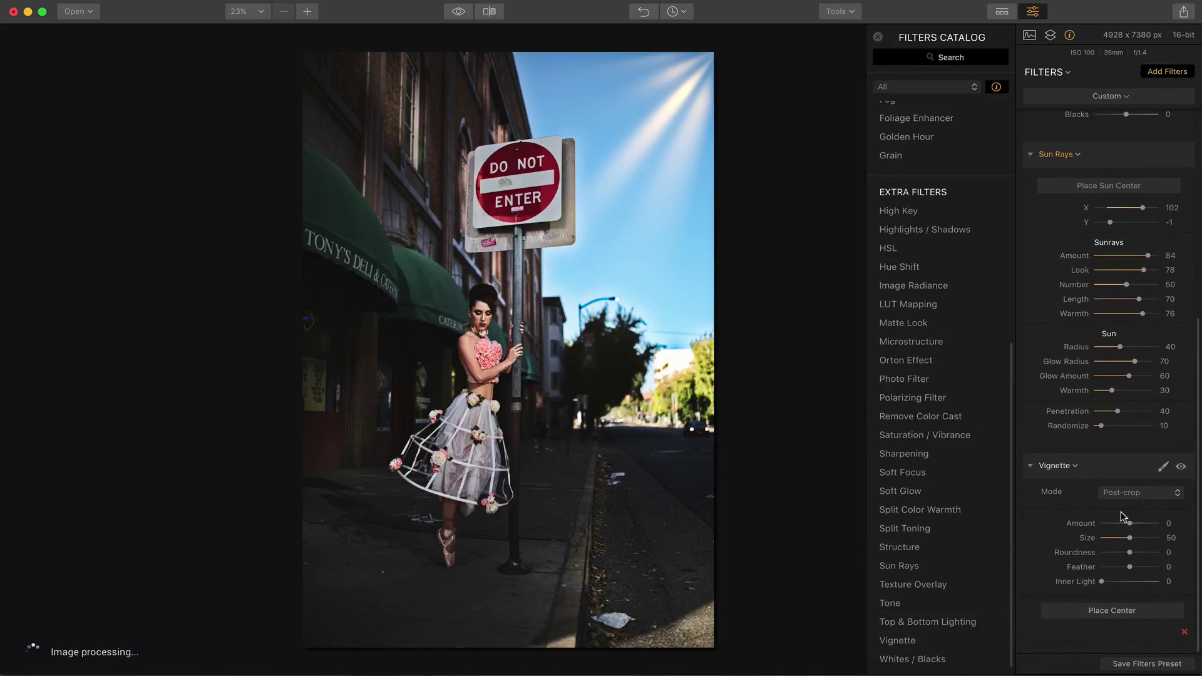
pyautogui.moveTo(1130, 523)
pyautogui.mouseDown()
pyautogui.moveTo(1104, 524)
pyautogui.moveTo(1123, 541)
pyautogui.mouseUp()
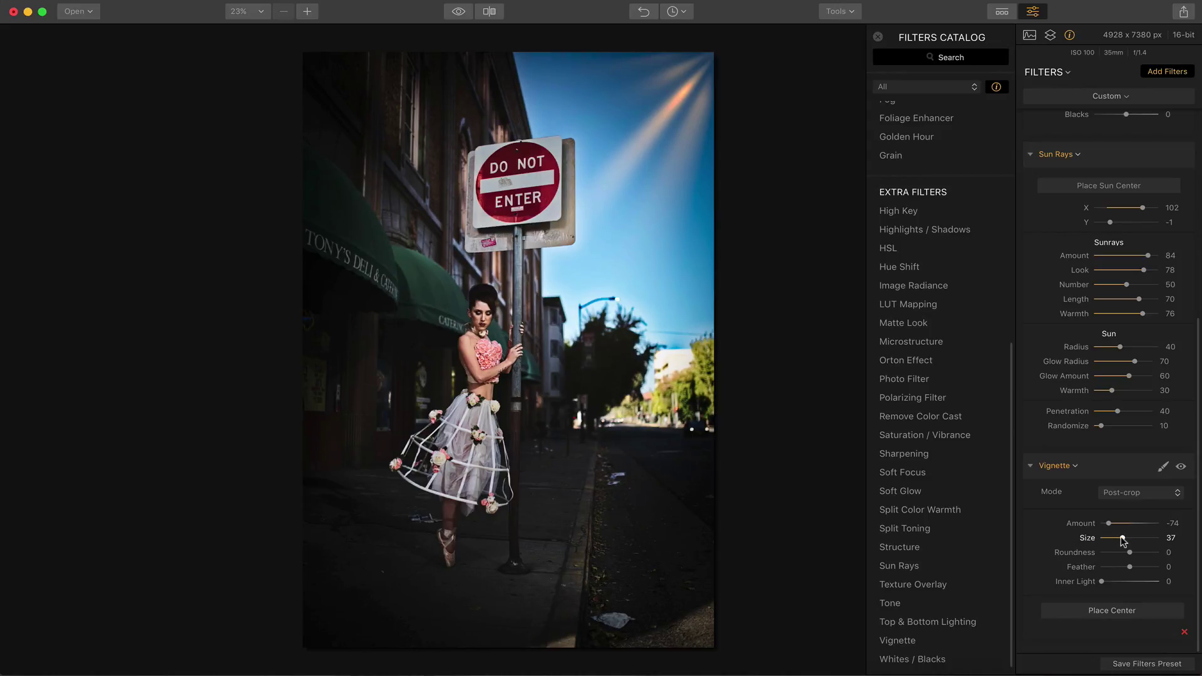
# Step: Erase the Vignette from the sky around the sun rays with a size 100 mask brush at 100% opacity
pyautogui.click(1161, 467)
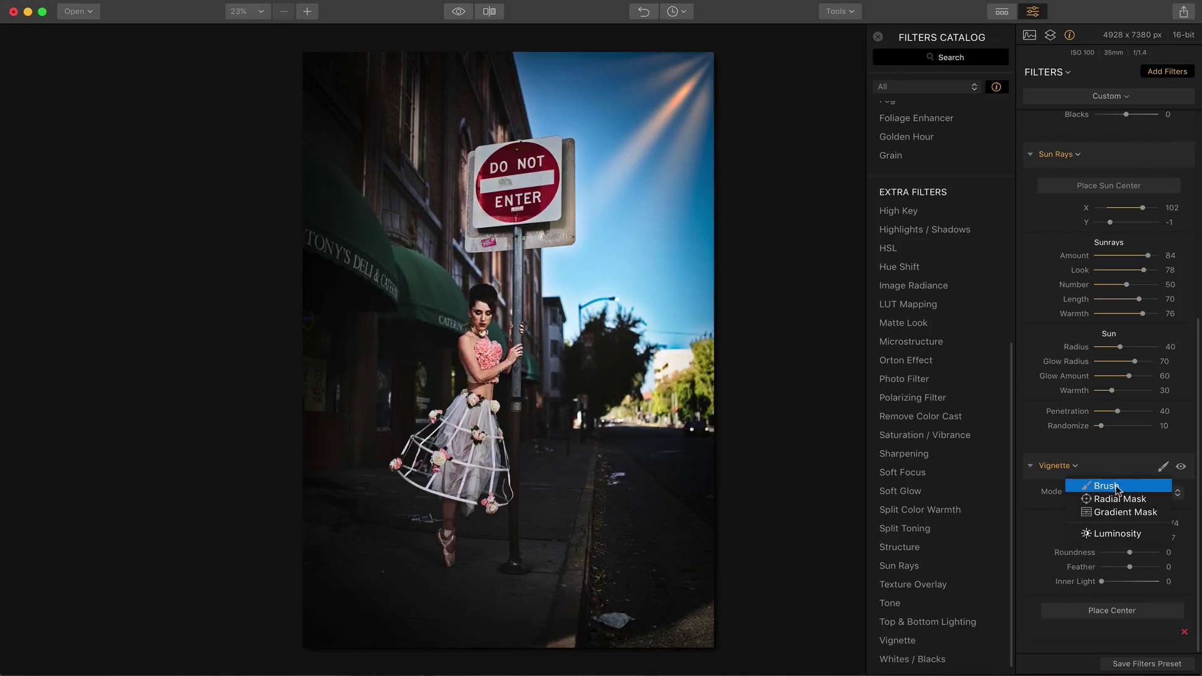
pyautogui.click(1117, 487)
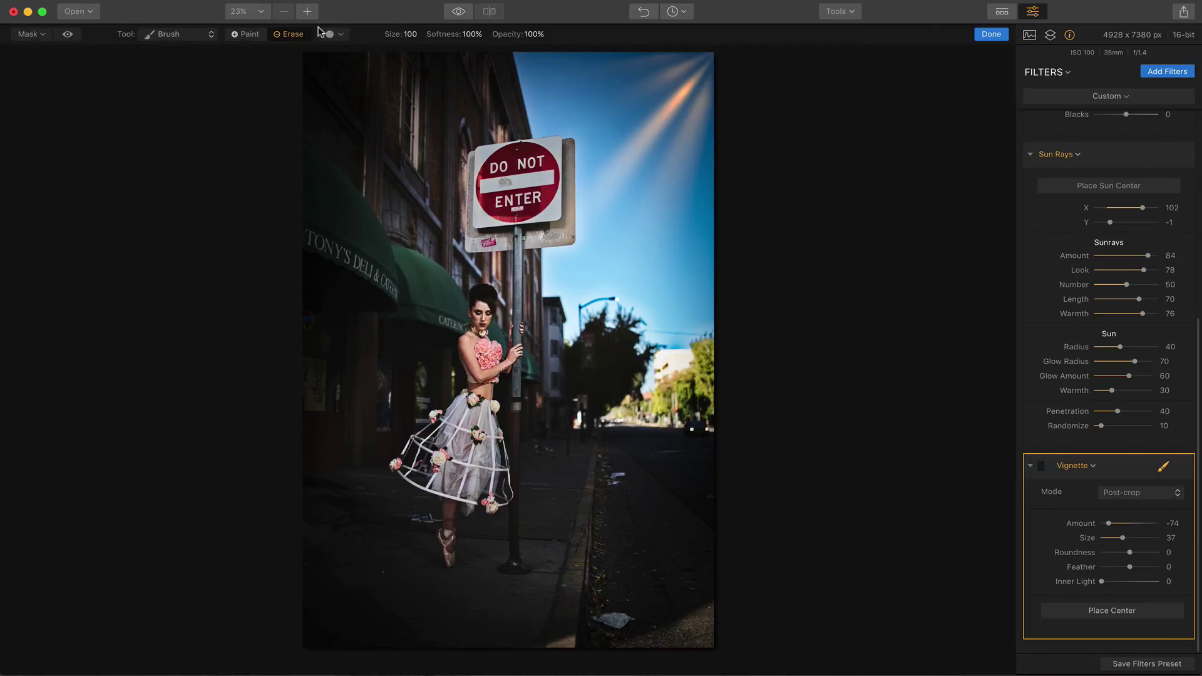
pyautogui.moveTo(580, 82)
pyautogui.mouseDown()
pyautogui.moveTo(540, 52)
pyautogui.moveTo(711, 69)
pyautogui.moveTo(661, 122)
pyautogui.moveTo(567, 89)
pyautogui.moveTo(556, 105)
pyautogui.moveTo(578, 136)
pyautogui.moveTo(584, 278)
pyautogui.moveTo(712, 300)
pyautogui.moveTo(645, 244)
pyautogui.moveTo(696, 184)
pyautogui.moveTo(651, 189)
pyautogui.moveTo(636, 122)
pyautogui.moveTo(597, 143)
pyautogui.moveTo(696, 93)
pyautogui.moveTo(666, 42)
pyautogui.moveTo(515, 63)
pyautogui.moveTo(559, 91)
pyautogui.moveTo(716, 75)
pyautogui.moveTo(642, 133)
pyautogui.moveTo(620, 198)
pyautogui.moveTo(636, 276)
pyautogui.moveTo(698, 260)
pyautogui.moveTo(667, 53)
pyautogui.mouseUp()
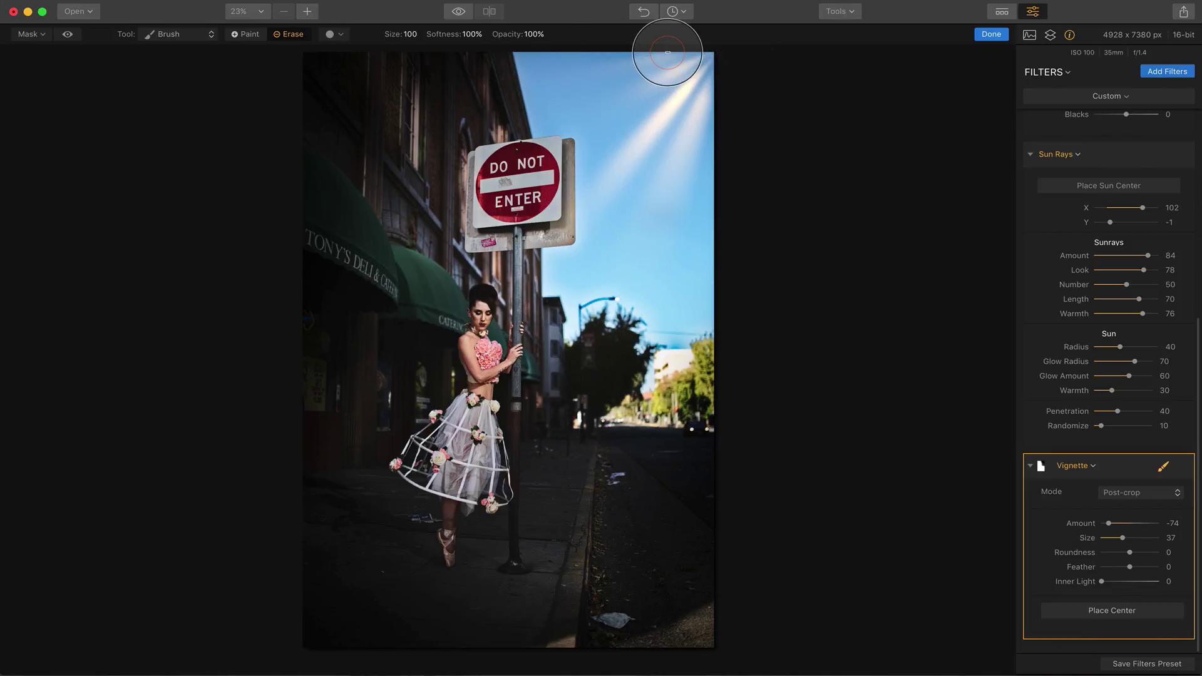
pyautogui.click(991, 34)
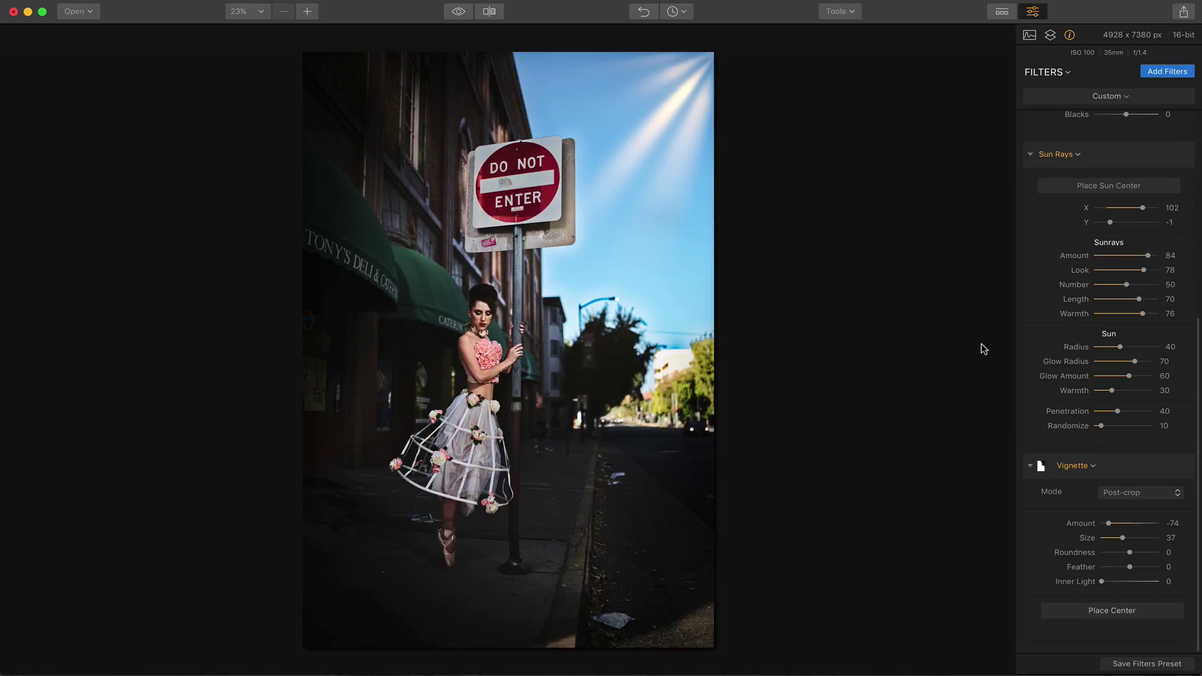
# Step: Toggle the Vignette filter's preview and compare the edited photo with the original
pyautogui.click(1181, 468)
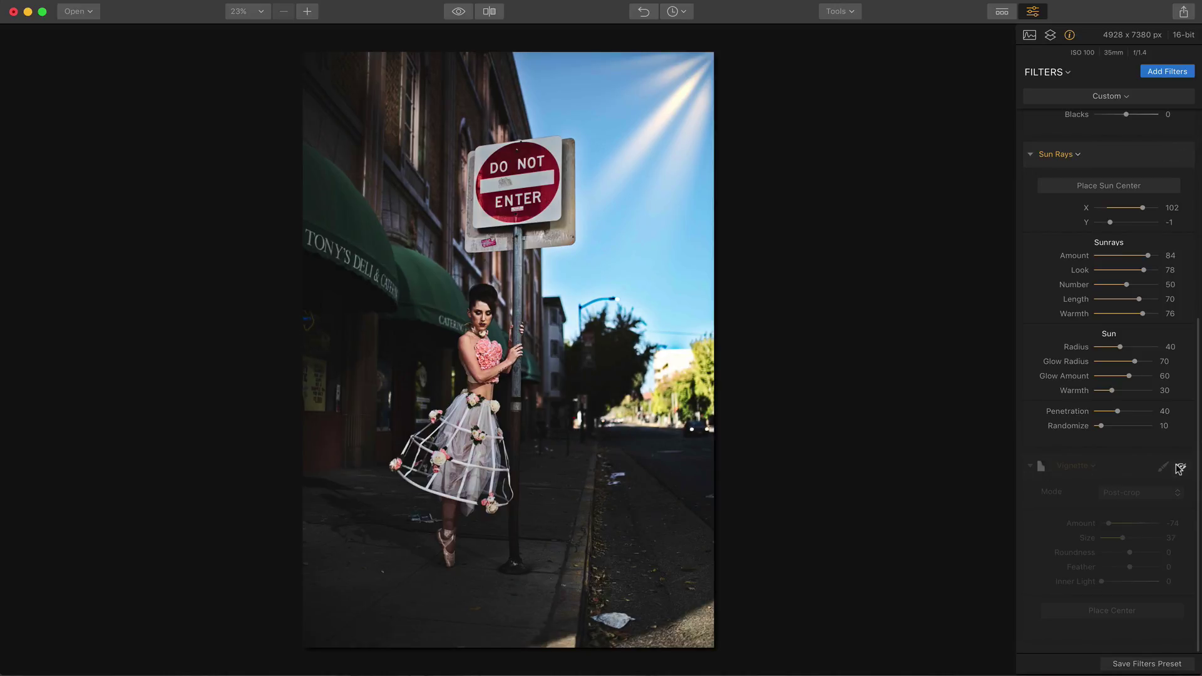
pyautogui.click(1181, 468)
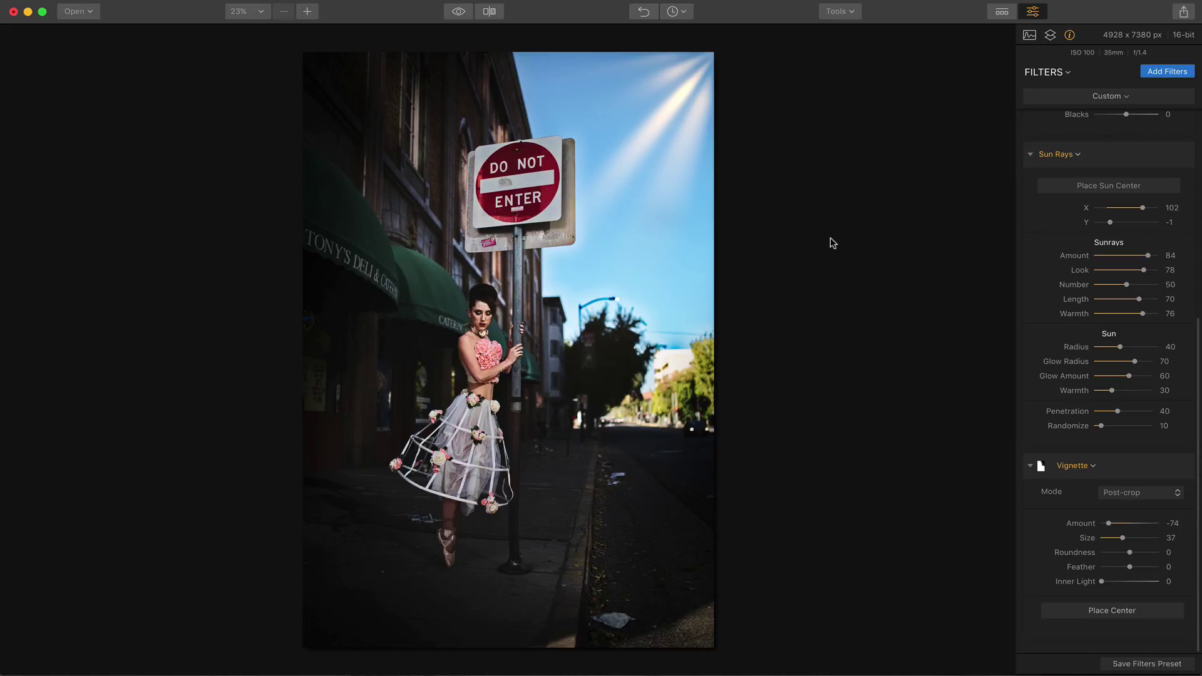
pyautogui.click(451, 13)
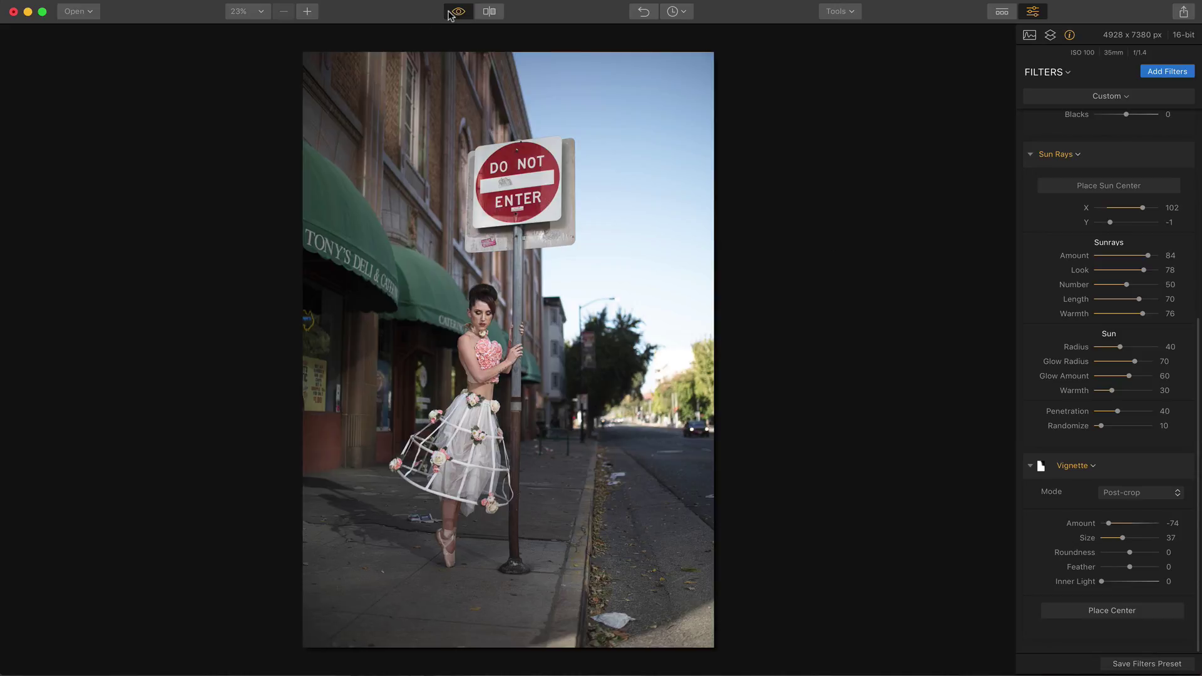
pyautogui.click(449, 14)
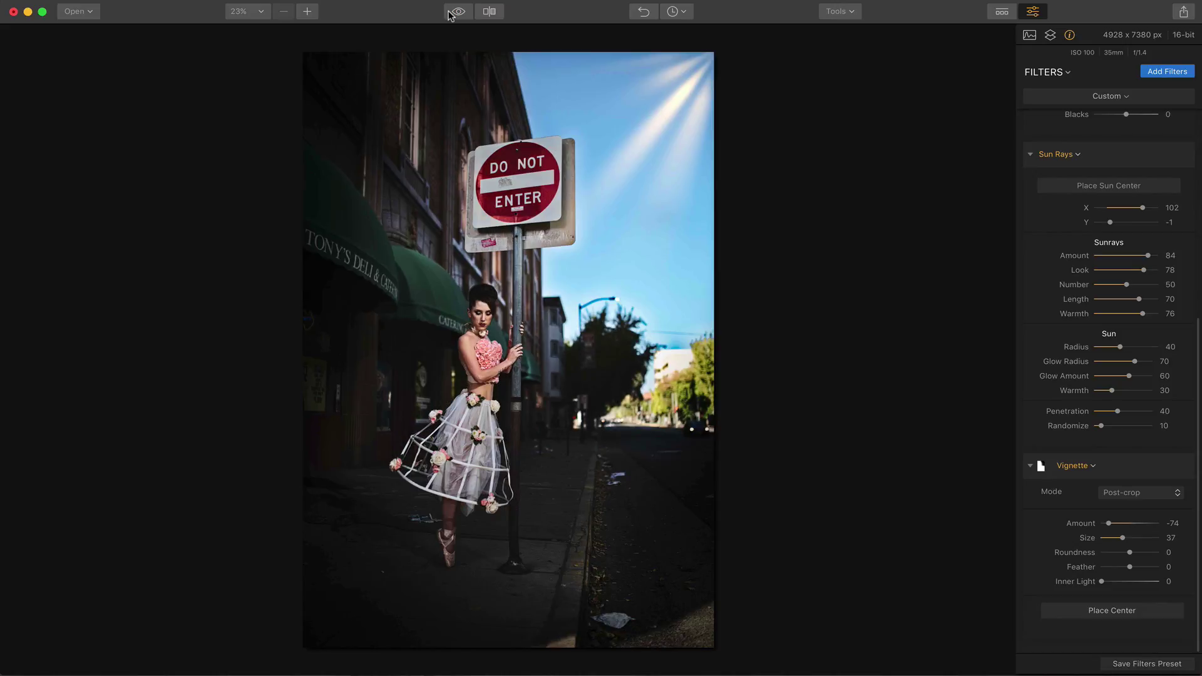
# Step: Hide and restore the Vignette and Sun Rays filters to check their effect, and compare the full edit with the original photo again
pyautogui.moveTo(1191, 536)
pyautogui.click(1180, 469)
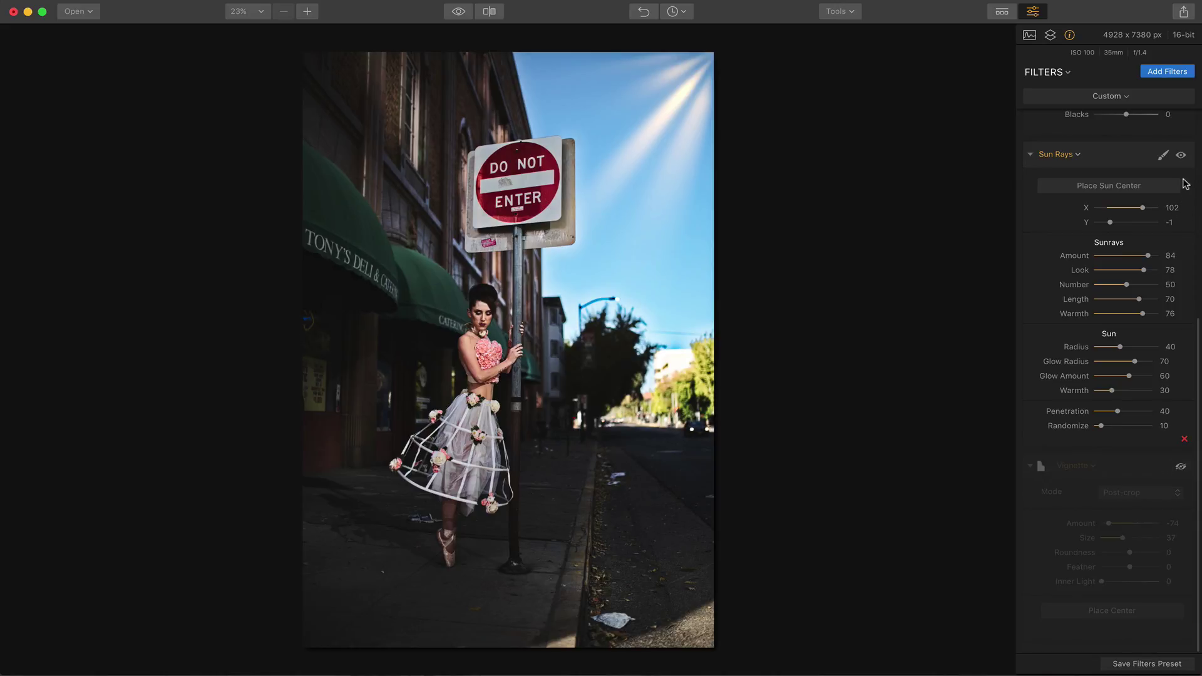
pyautogui.click(1180, 156)
pyautogui.click(1180, 157)
pyautogui.click(1180, 468)
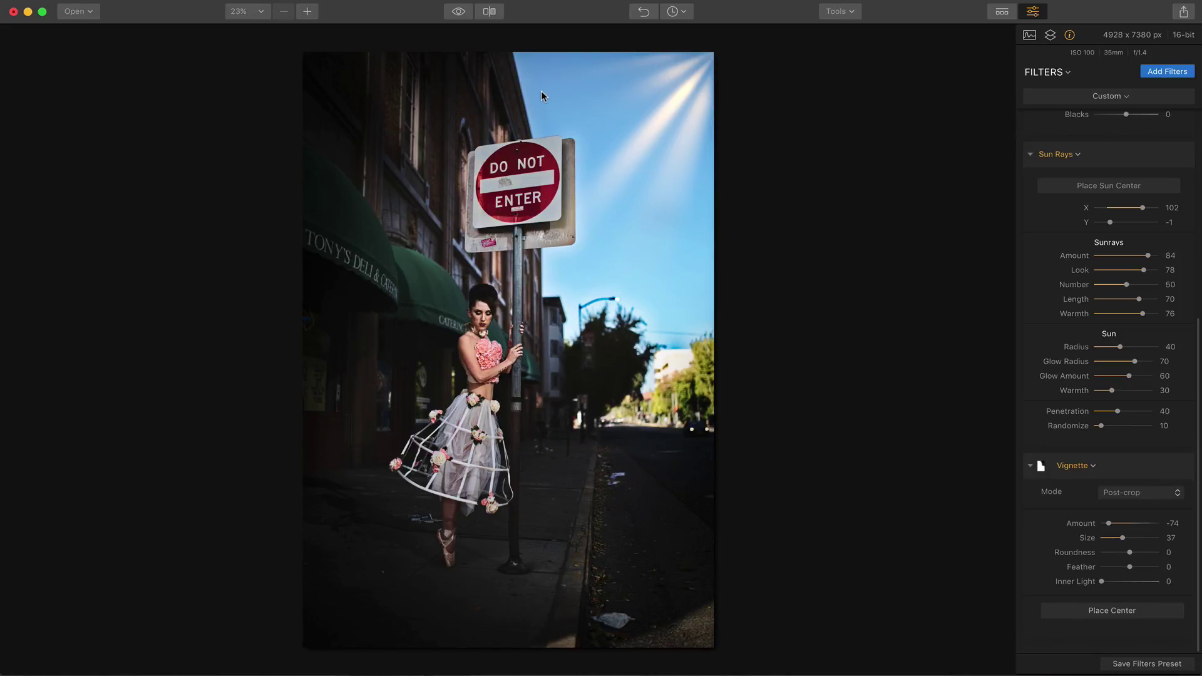
pyautogui.click(456, 15)
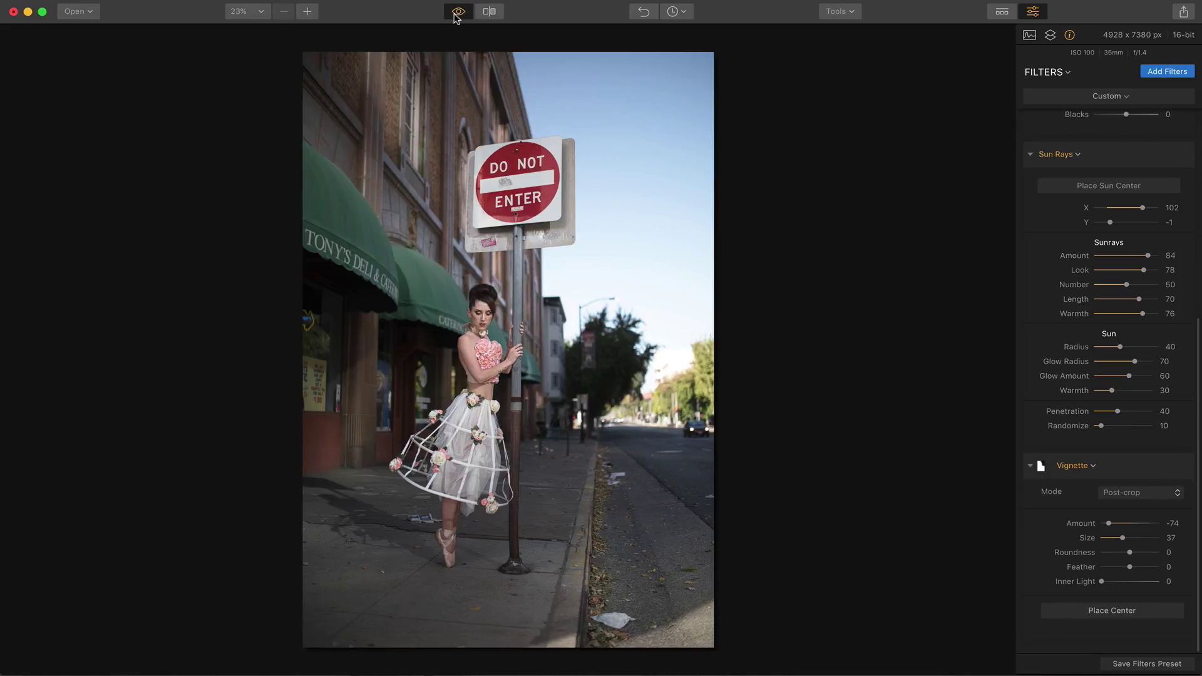
pyautogui.click(457, 15)
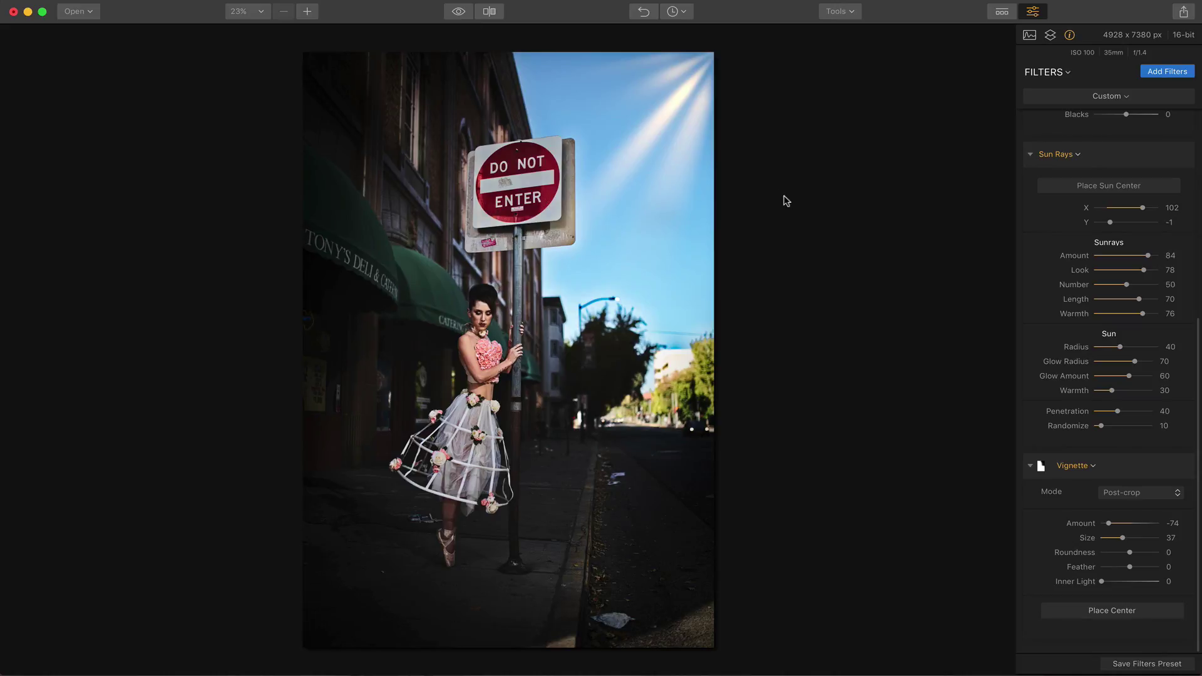